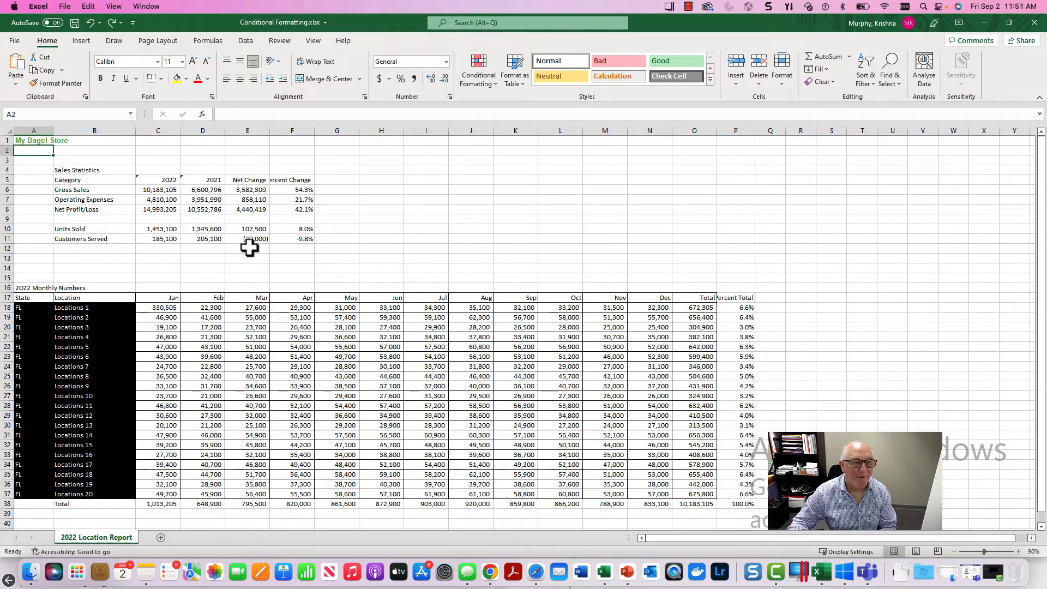
pyautogui.scroll(-3, 414, 331)
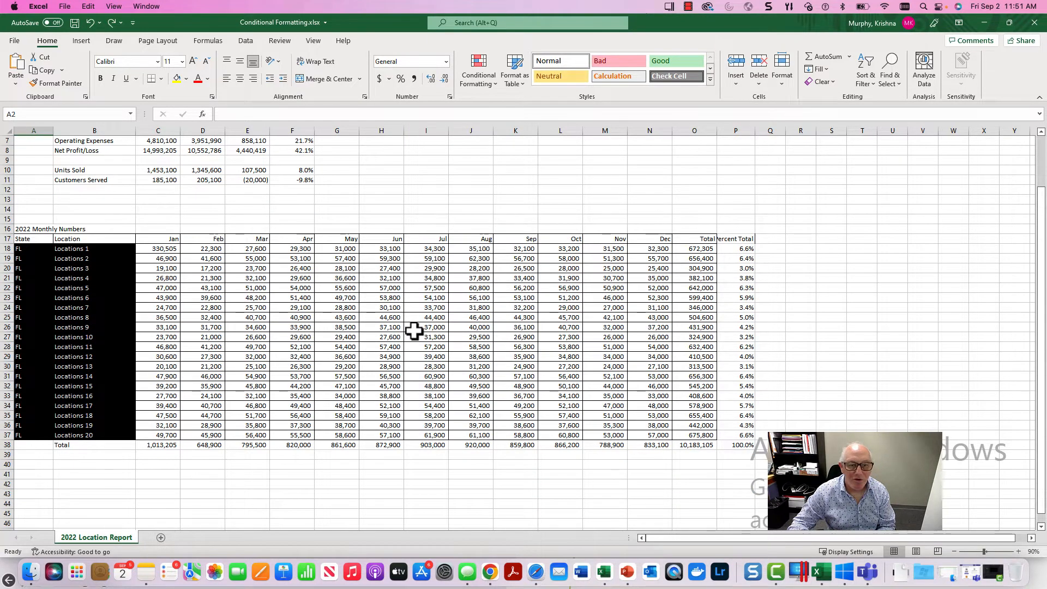
pyautogui.scroll(3, 417, 327)
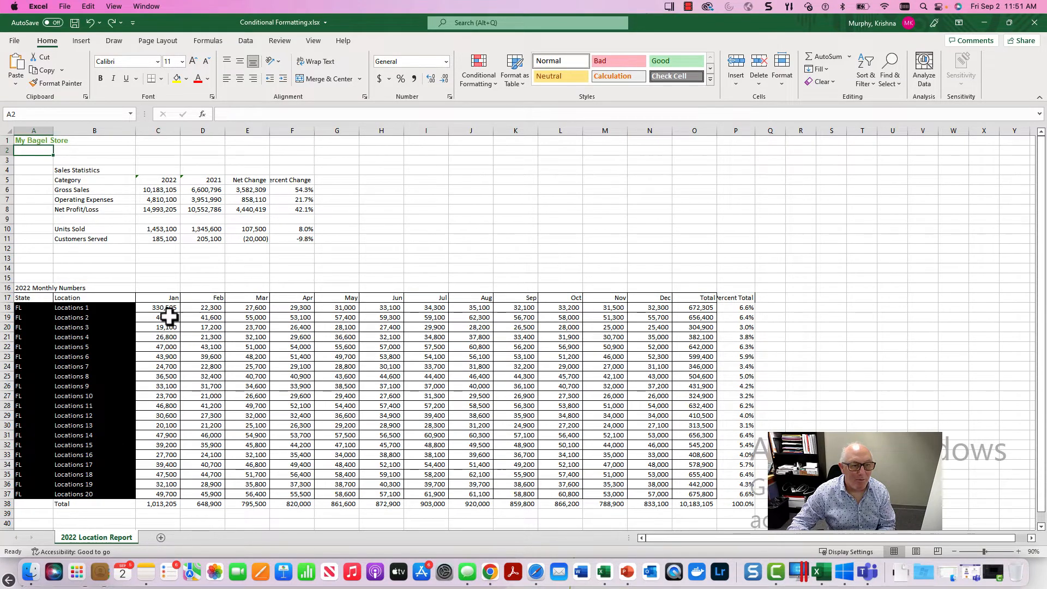
pyautogui.moveTo(156, 307); pyautogui.dragTo(682, 495)
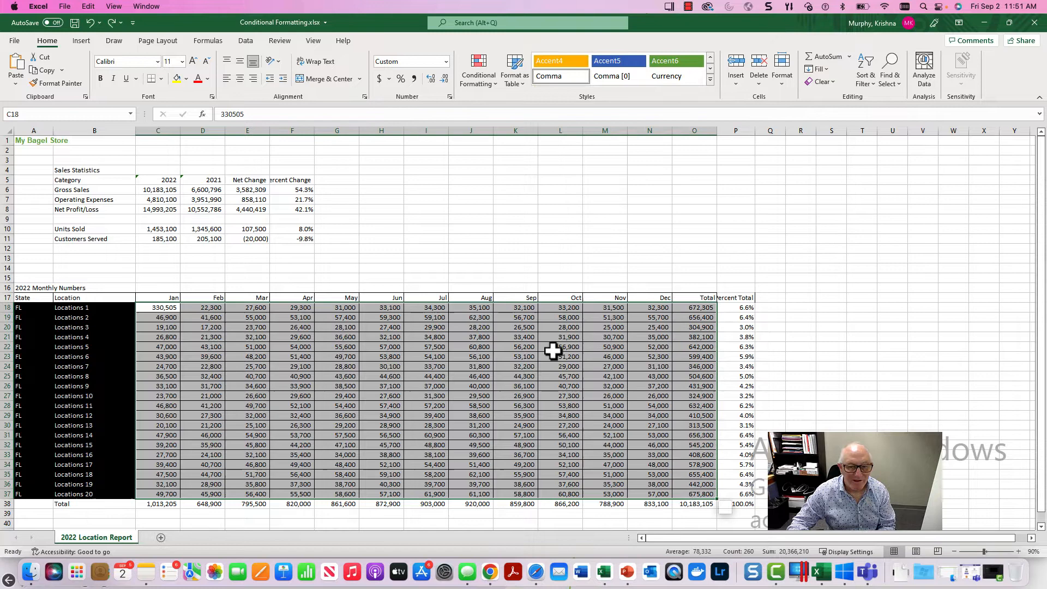
pyautogui.click(547, 318)
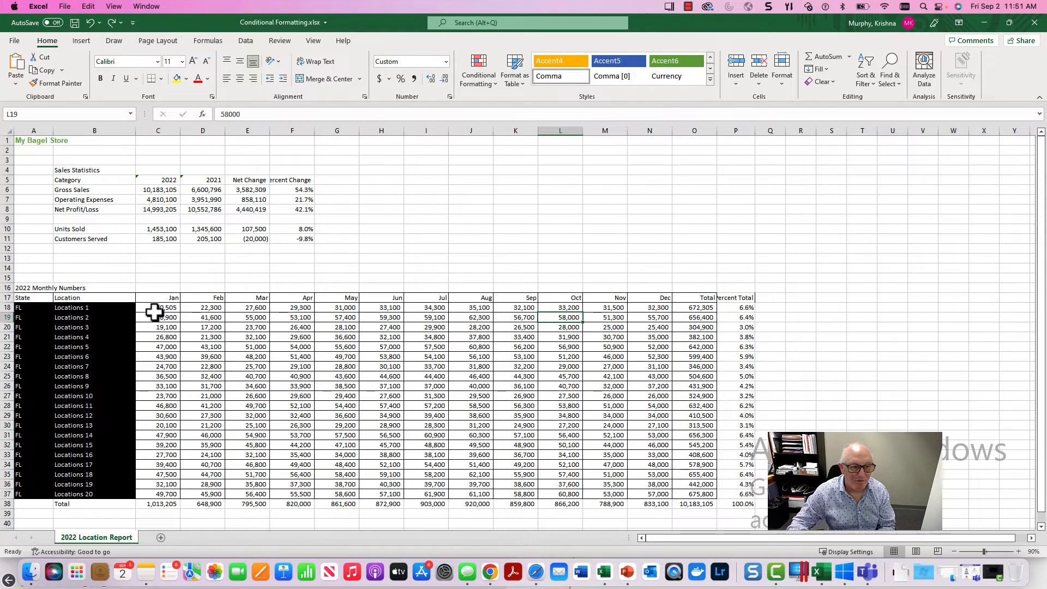
# Step: Highlight the top 10% of the January to December location figures (C18:N37) with Green Fill with Dark Green Text
pyautogui.moveTo(156, 307); pyautogui.dragTo(644, 495)
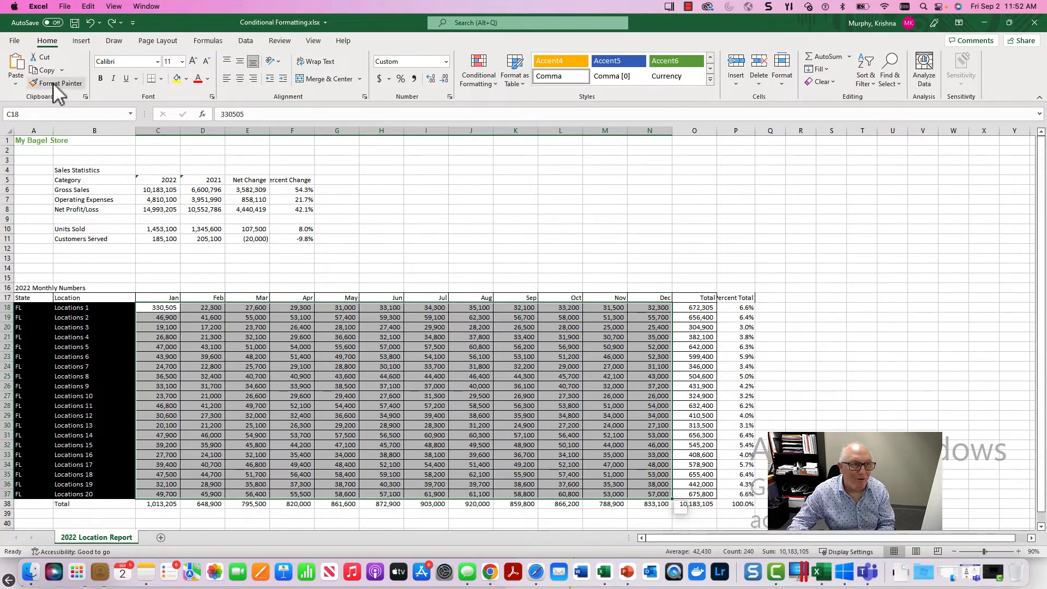
pyautogui.click(497, 85)
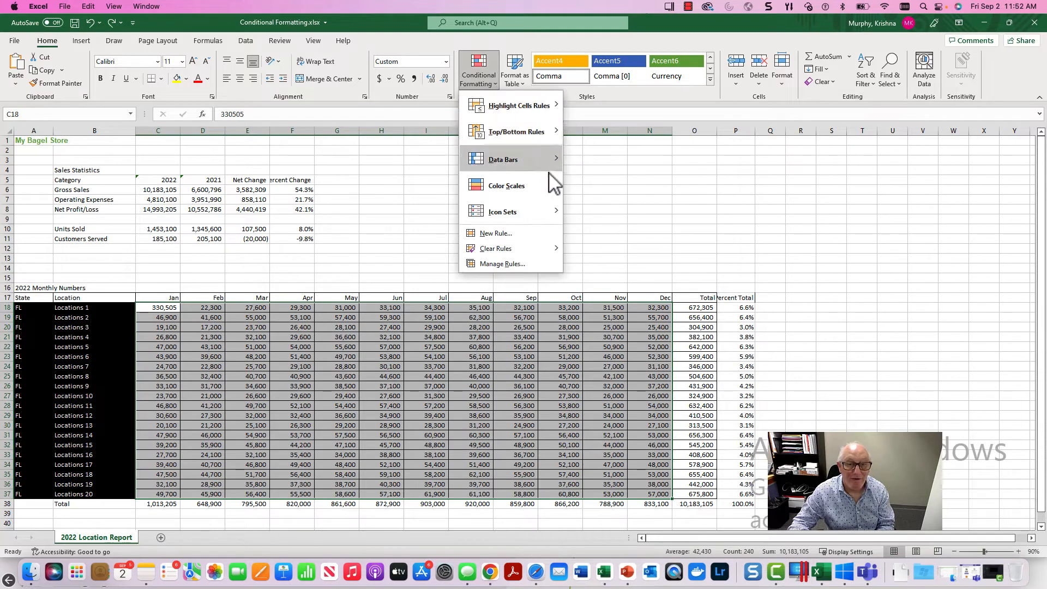
pyautogui.moveTo(559, 130)
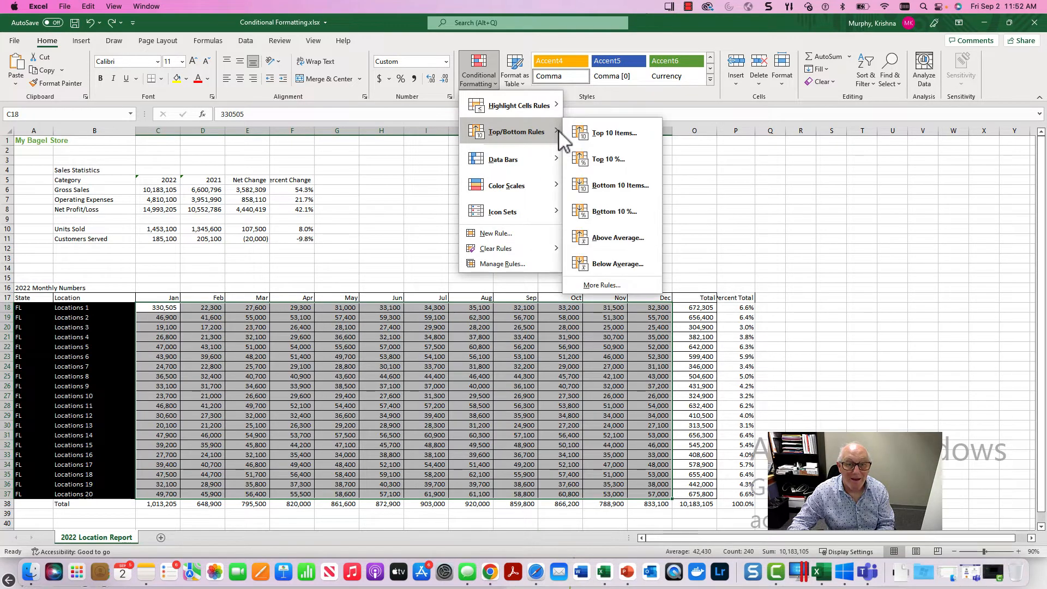
pyautogui.click(605, 161)
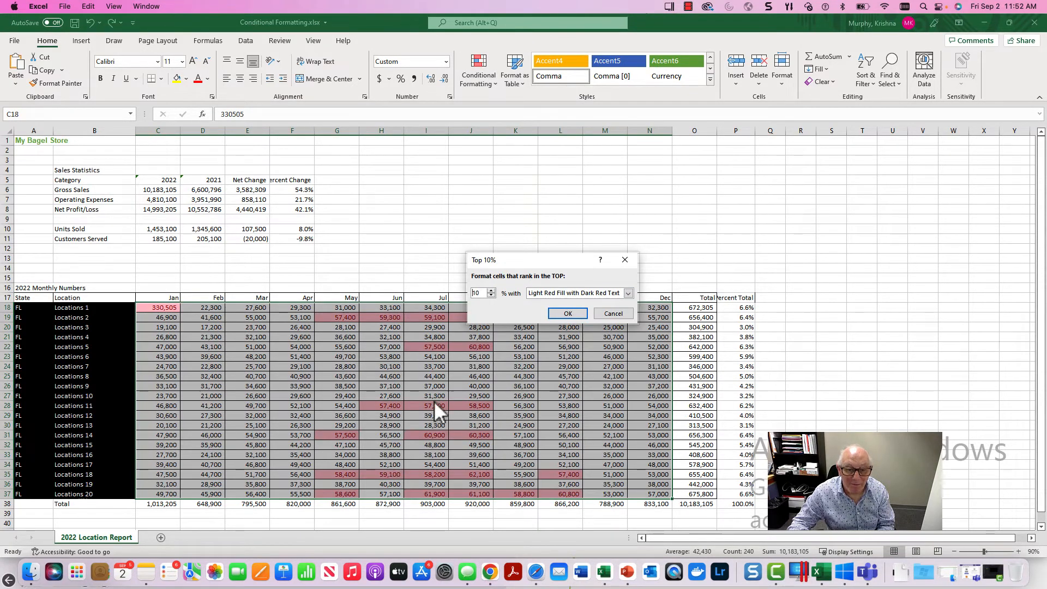
pyautogui.moveTo(540, 265); pyautogui.dragTo(485, 216)
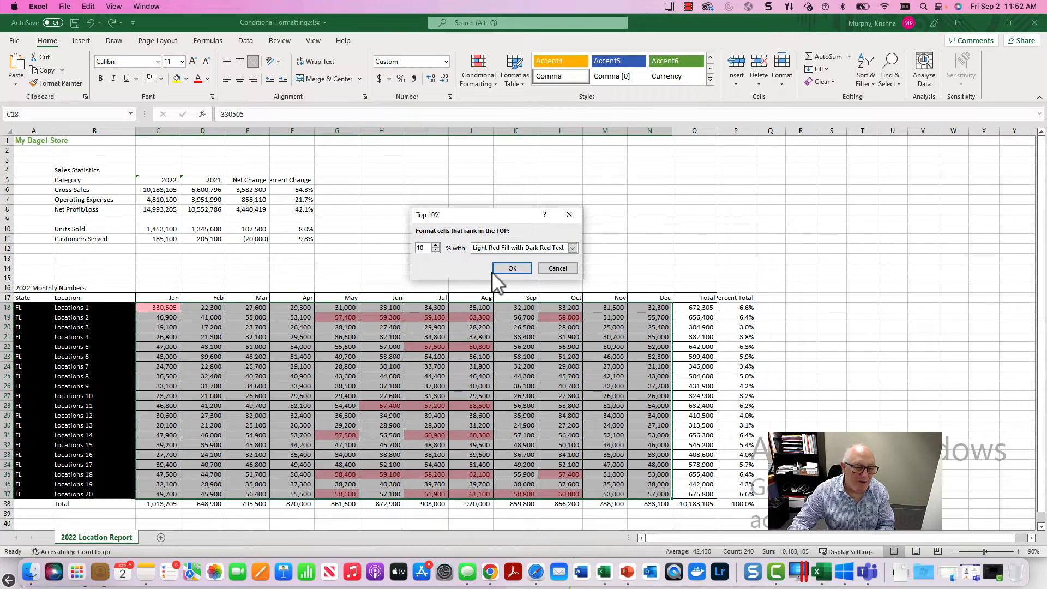
pyautogui.click(572, 248)
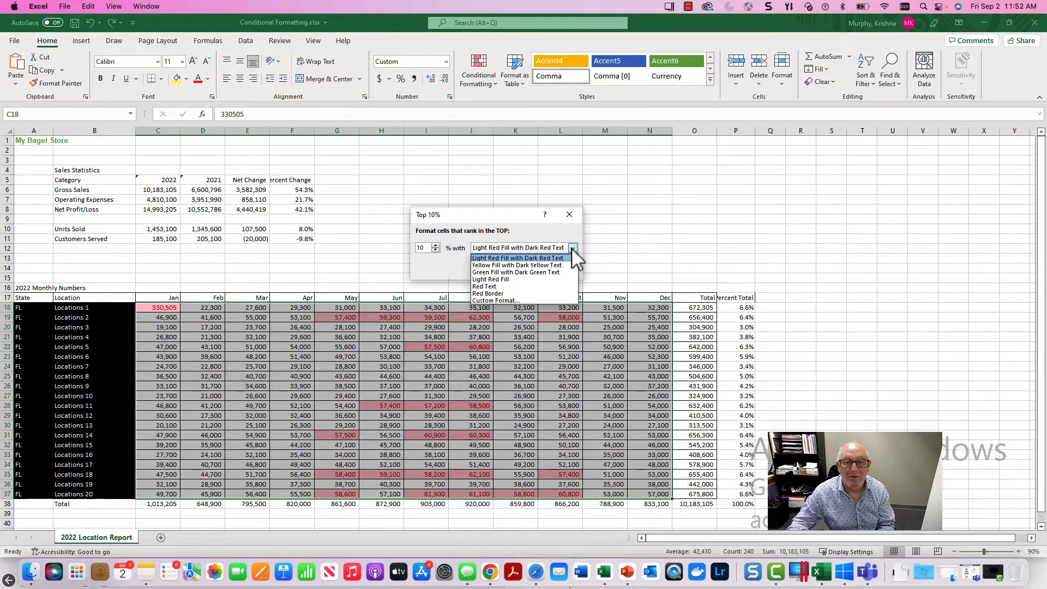
pyautogui.click(549, 273)
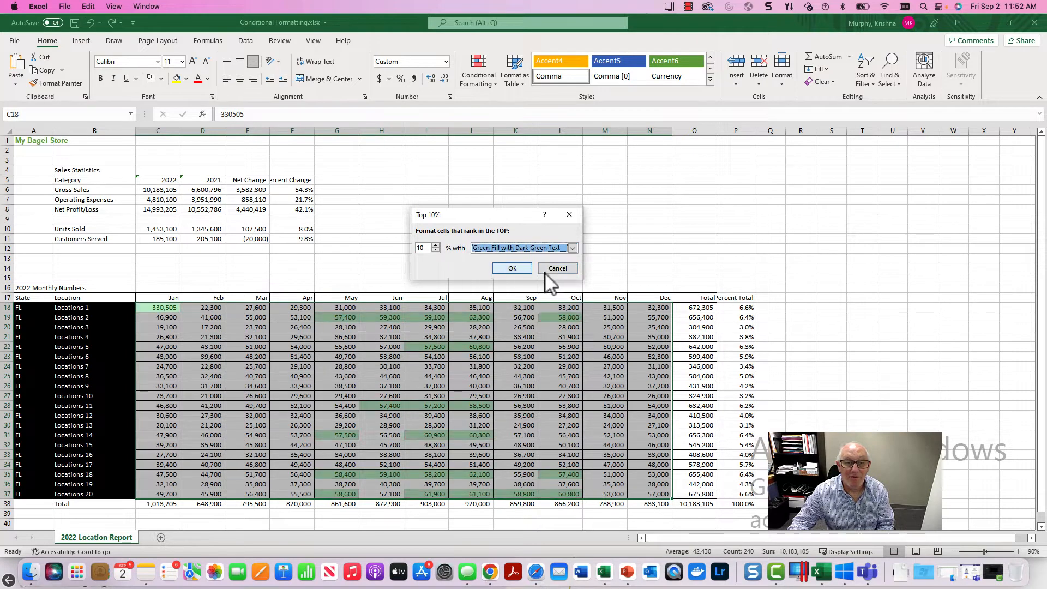
pyautogui.click(512, 268)
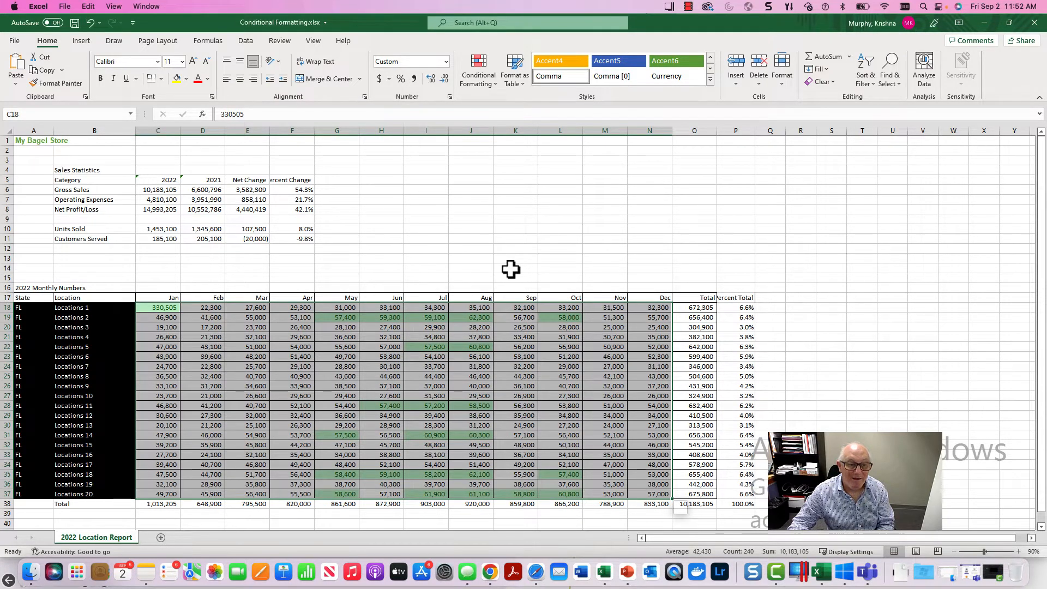
# Step: Highlight the bottom 10% of the same monthly figures (C18:N37) with Light Red Fill with Dark Red Text
pyautogui.click(494, 84)
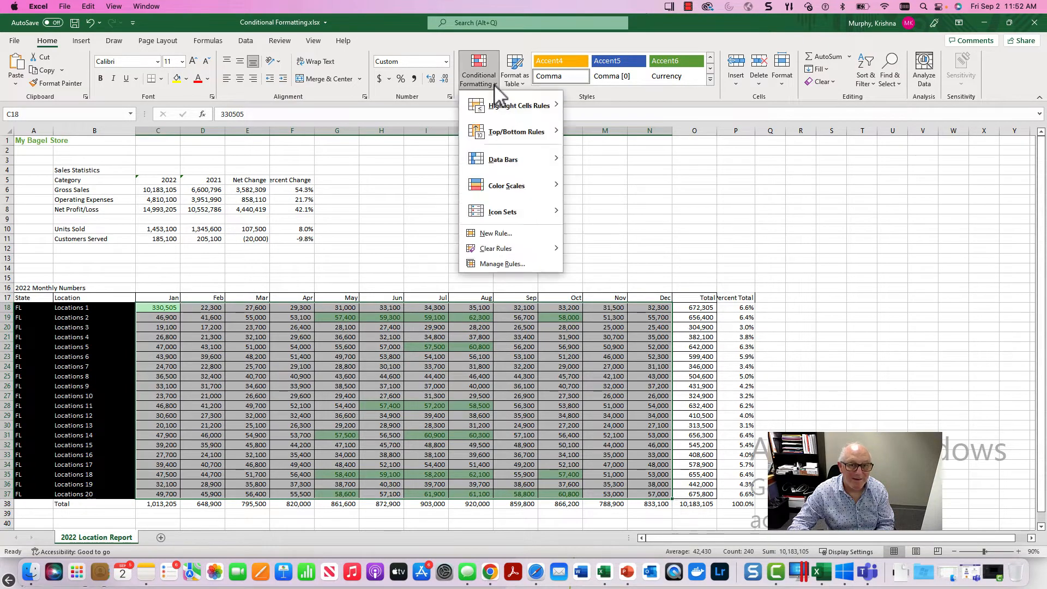
pyautogui.moveTo(534, 134)
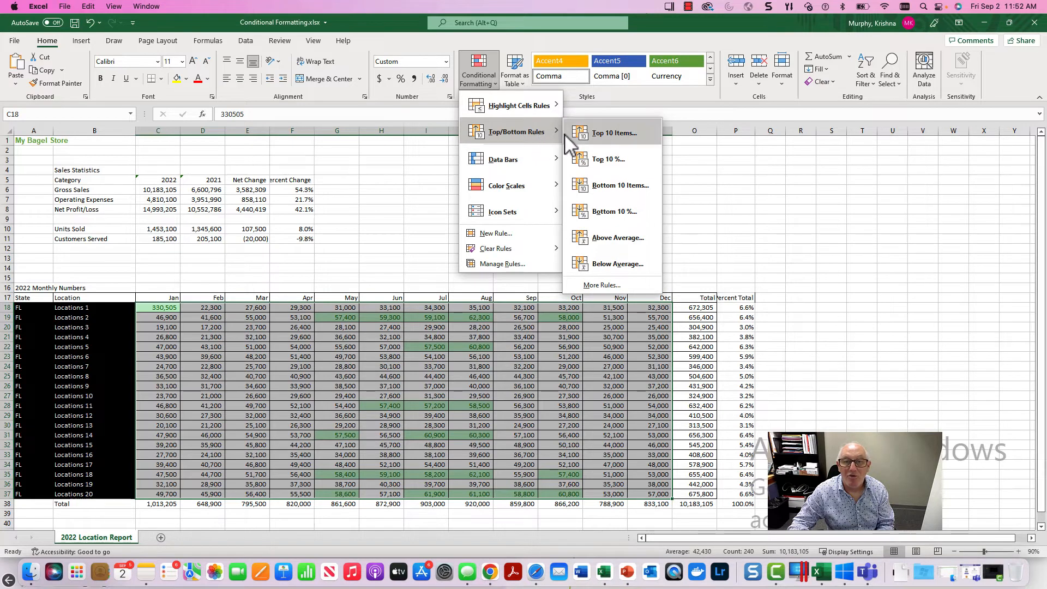
pyautogui.click(610, 214)
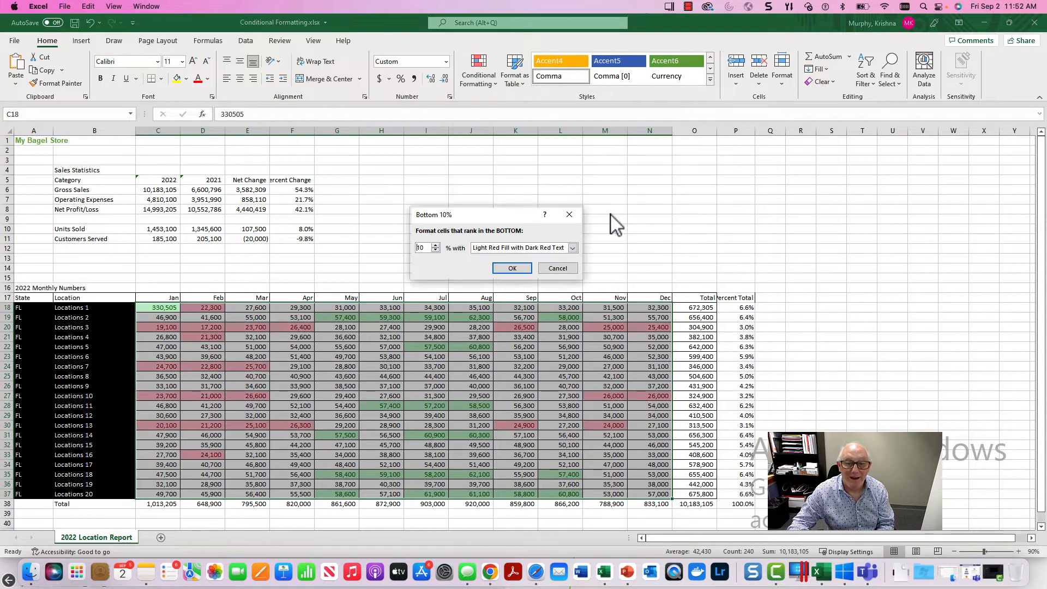
pyautogui.click(516, 269)
pyautogui.click(567, 258)
# Step: Highlight the top 10% of the location totals in O18:O37 with Green Fill with Dark Green Text
pyautogui.scroll(-2, 856, 281)
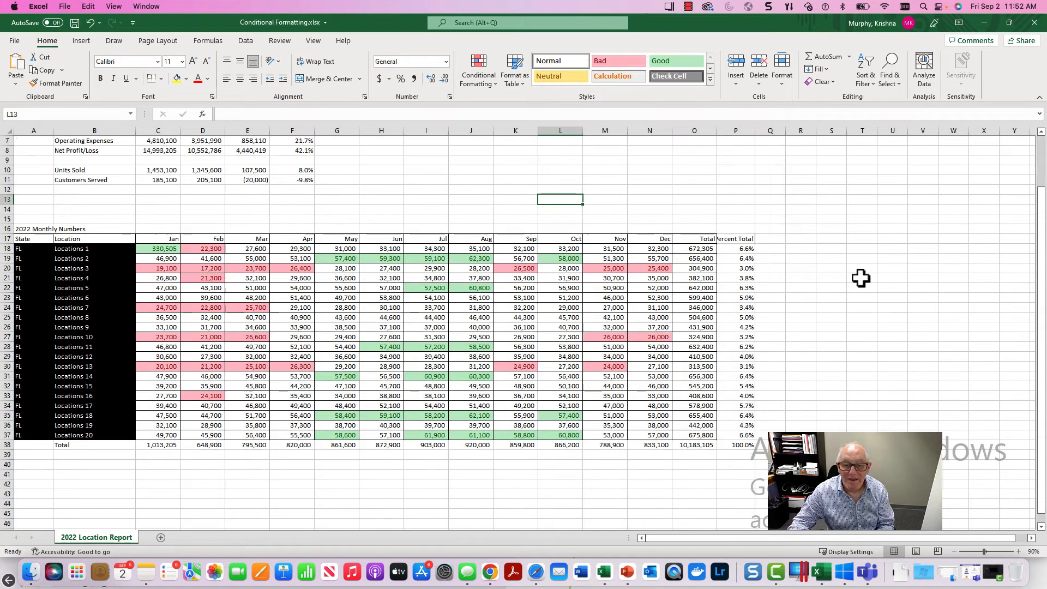
pyautogui.scroll(1, 853, 283)
pyautogui.scroll(-1, 852, 285)
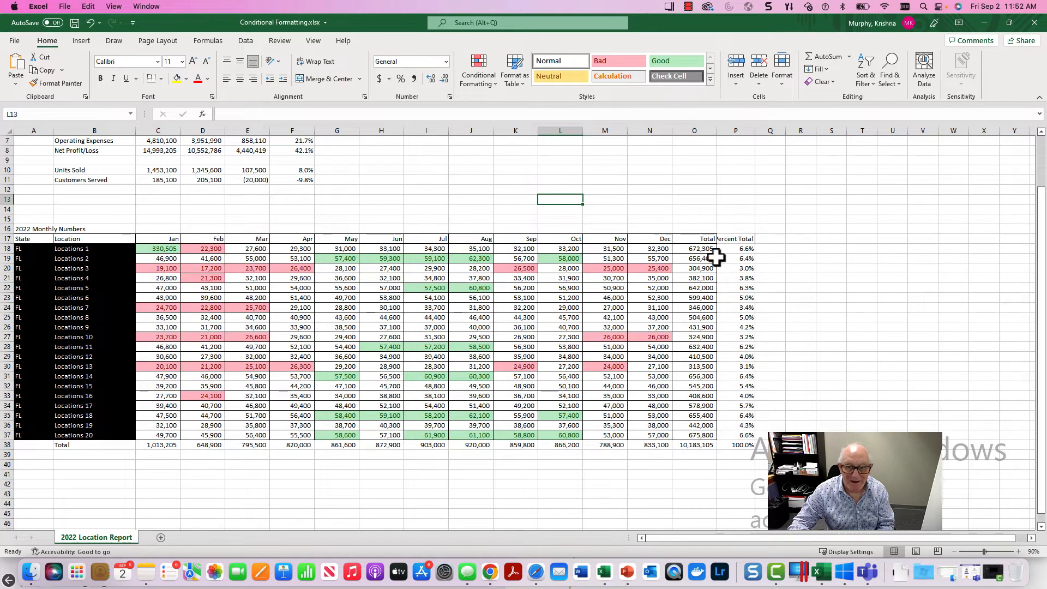
pyautogui.moveTo(702, 251); pyautogui.dragTo(692, 429)
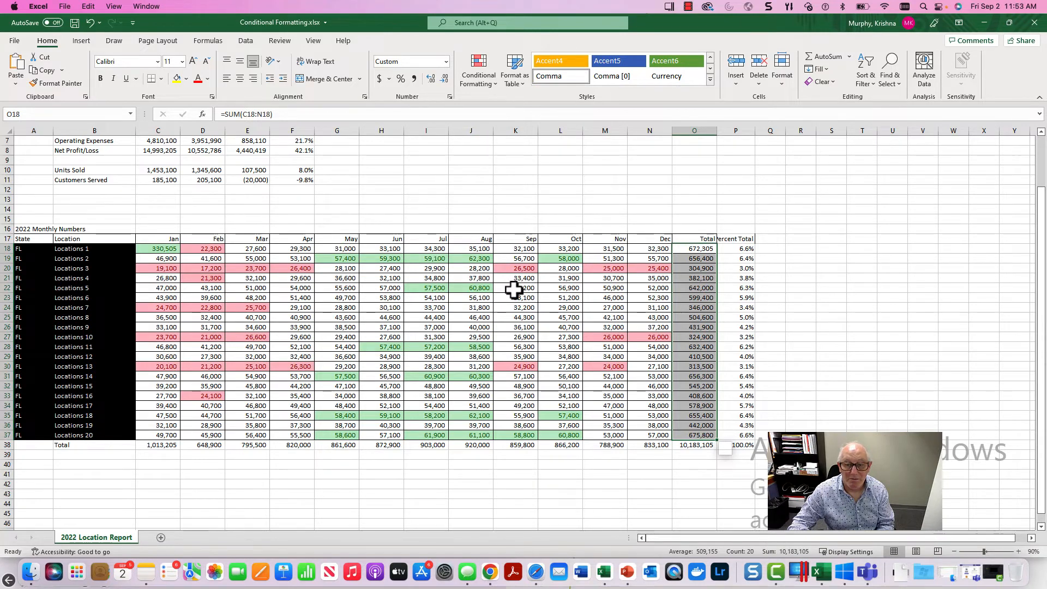
pyautogui.click(493, 83)
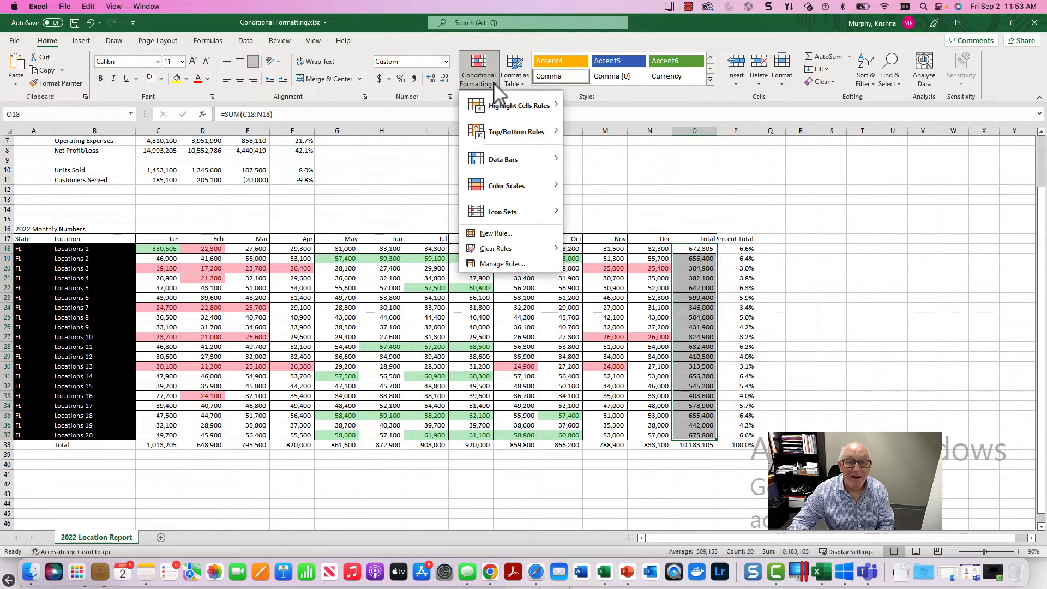
pyautogui.moveTo(537, 132)
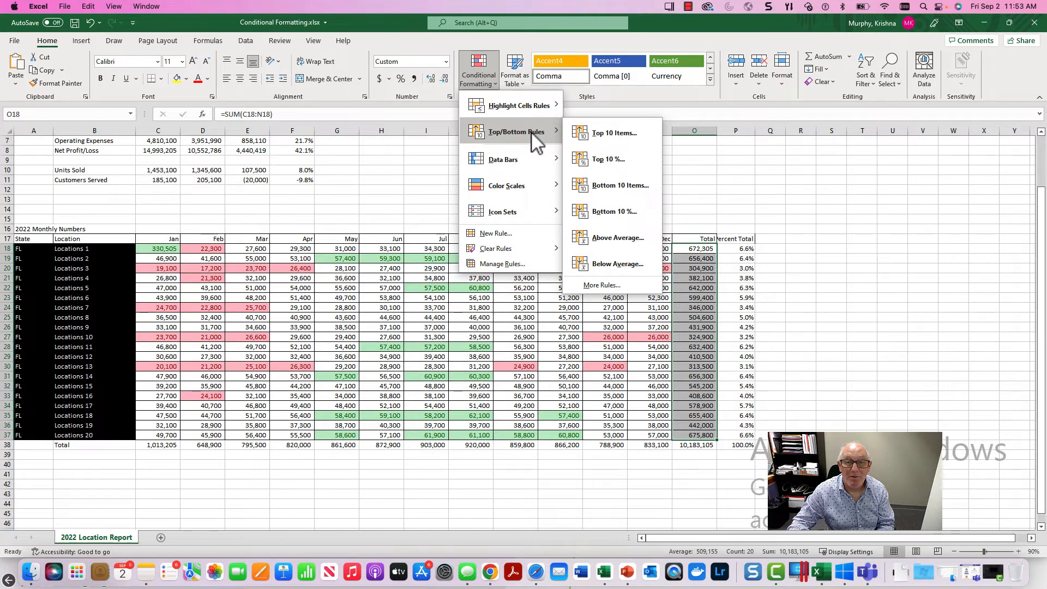
pyautogui.click(621, 160)
pyautogui.click(572, 247)
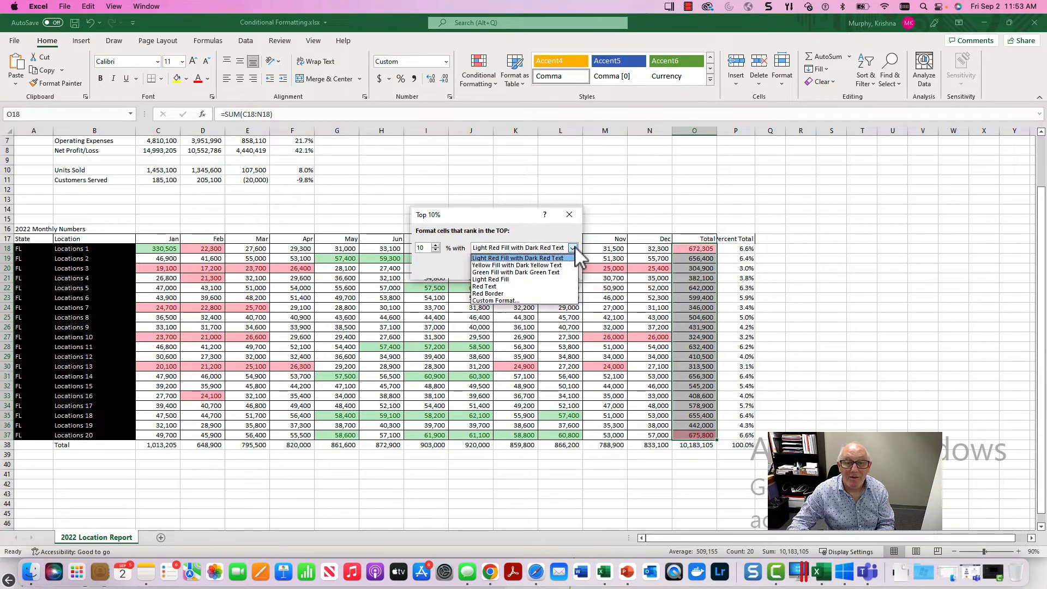
pyautogui.click(556, 272)
pyautogui.click(512, 269)
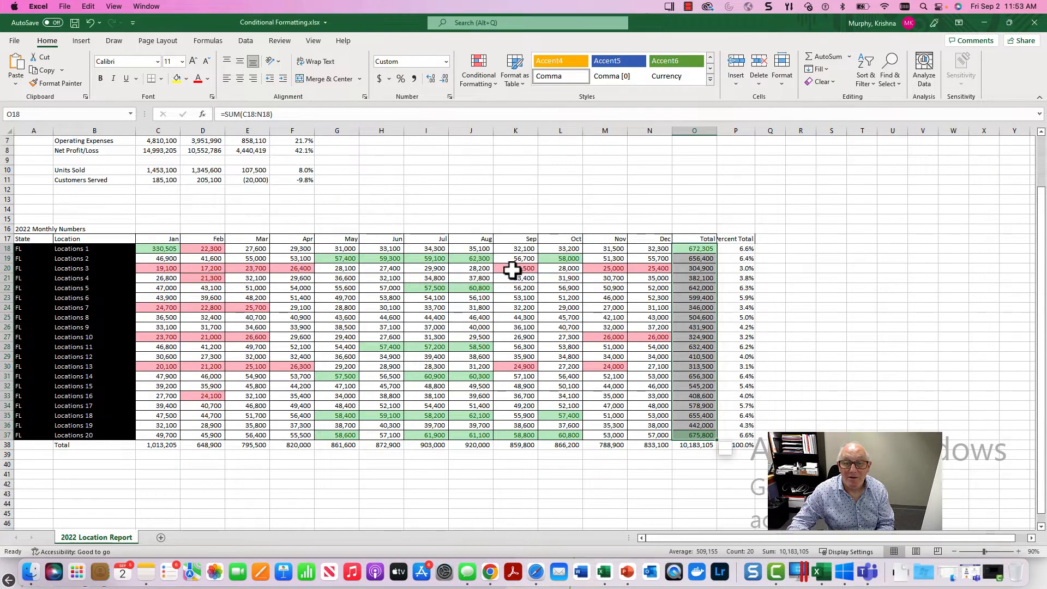
# Step: Highlight the bottom 10% of the location totals in O18:O37 with Light Red Fill with Dark Red Text
pyautogui.click(494, 81)
pyautogui.moveTo(522, 139)
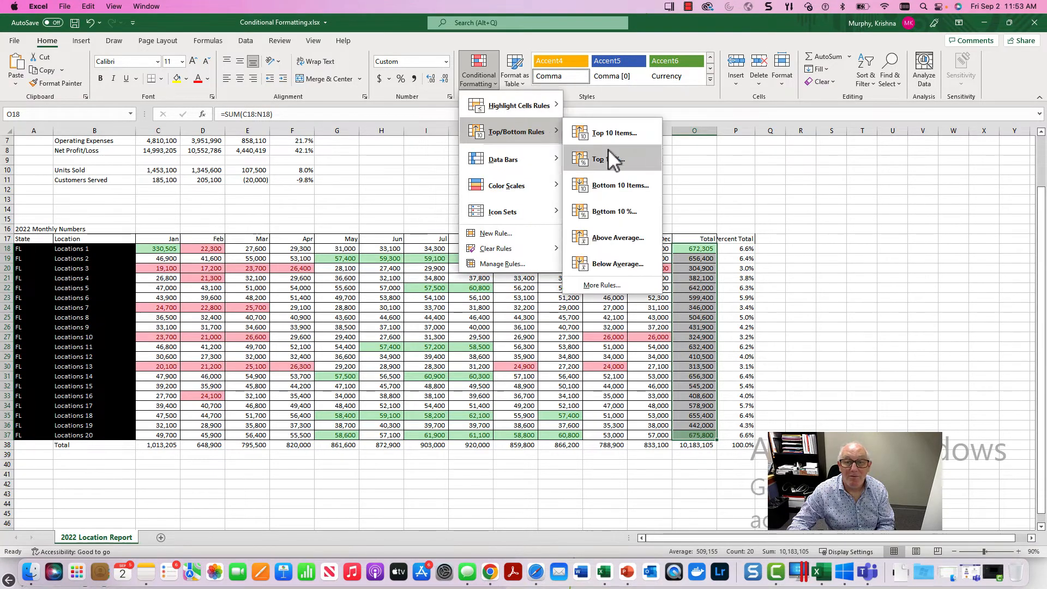
pyautogui.click(605, 210)
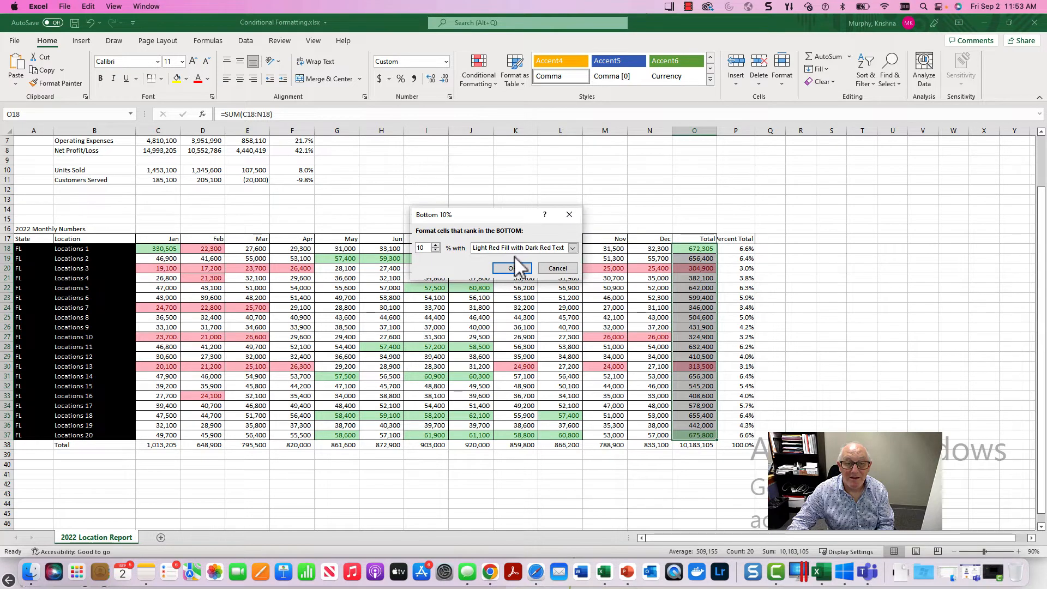
pyautogui.click(512, 268)
pyautogui.click(834, 309)
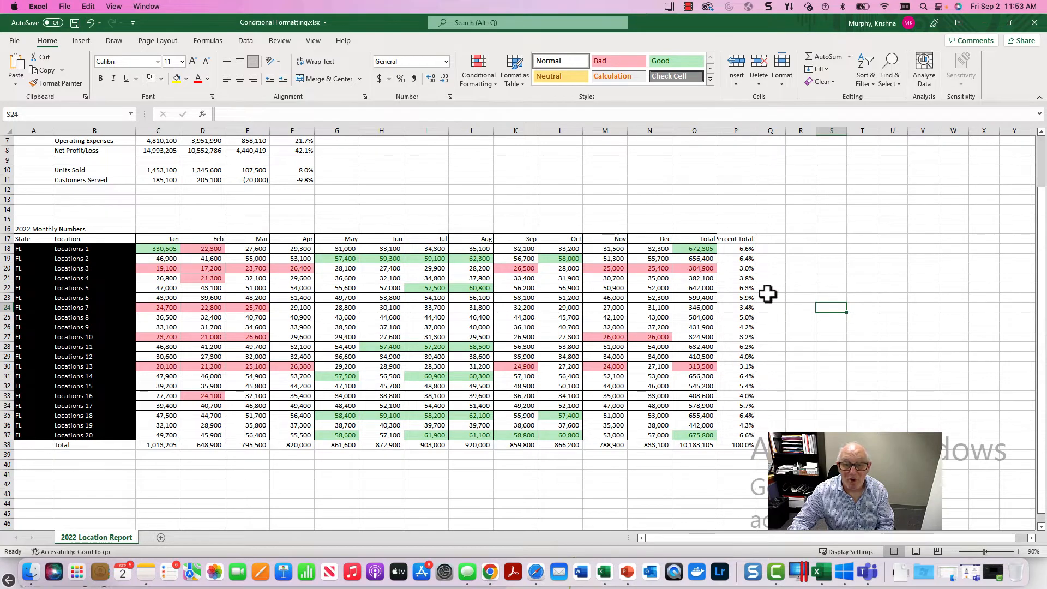
# Step: Highlight the top 10% of the Percent Total values in P18:P37 with Green Fill with Dark Green Text
pyautogui.scroll(-1, 748, 306)
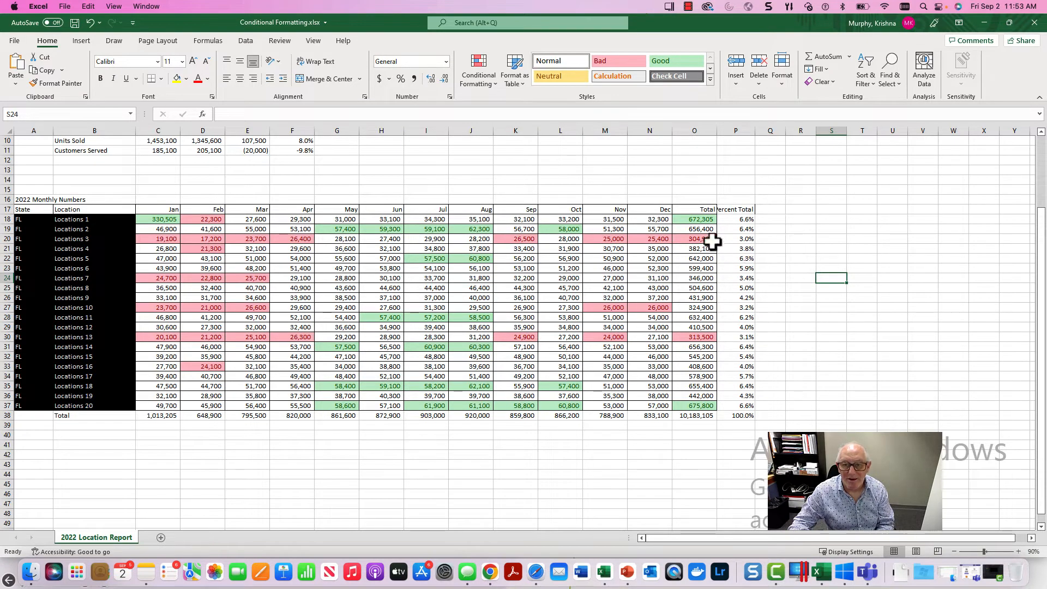
pyautogui.click(737, 223)
pyautogui.moveTo(737, 222); pyautogui.dragTo(732, 406)
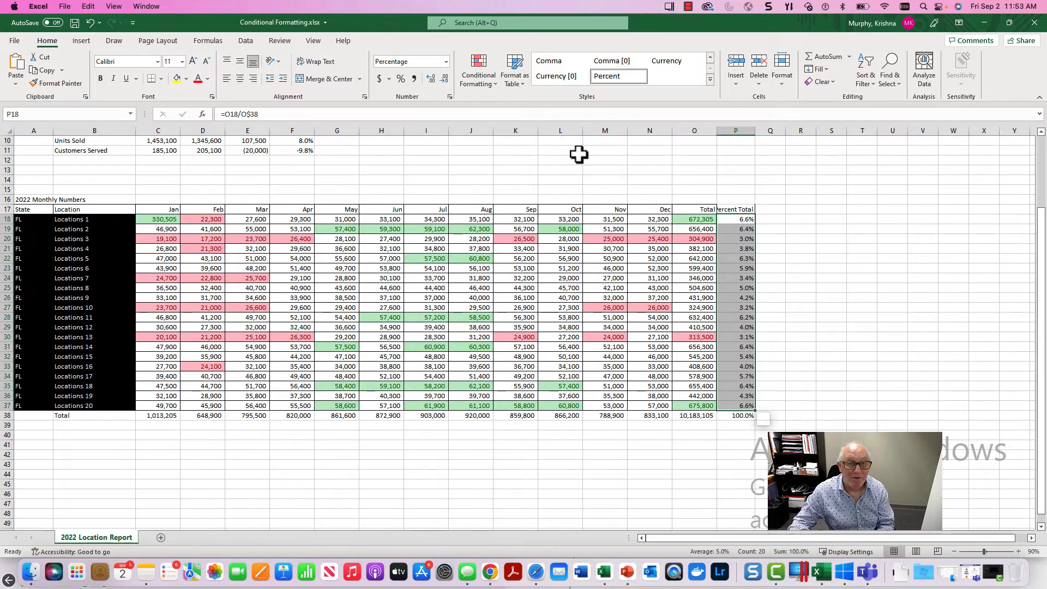
pyautogui.click(483, 81)
pyautogui.moveTo(515, 132)
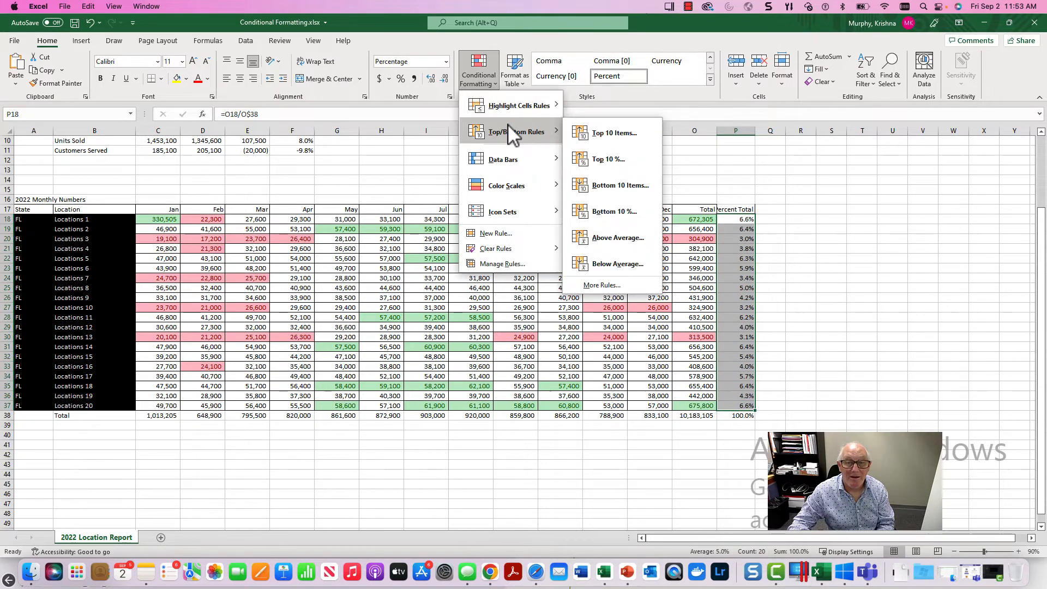
pyautogui.click(626, 162)
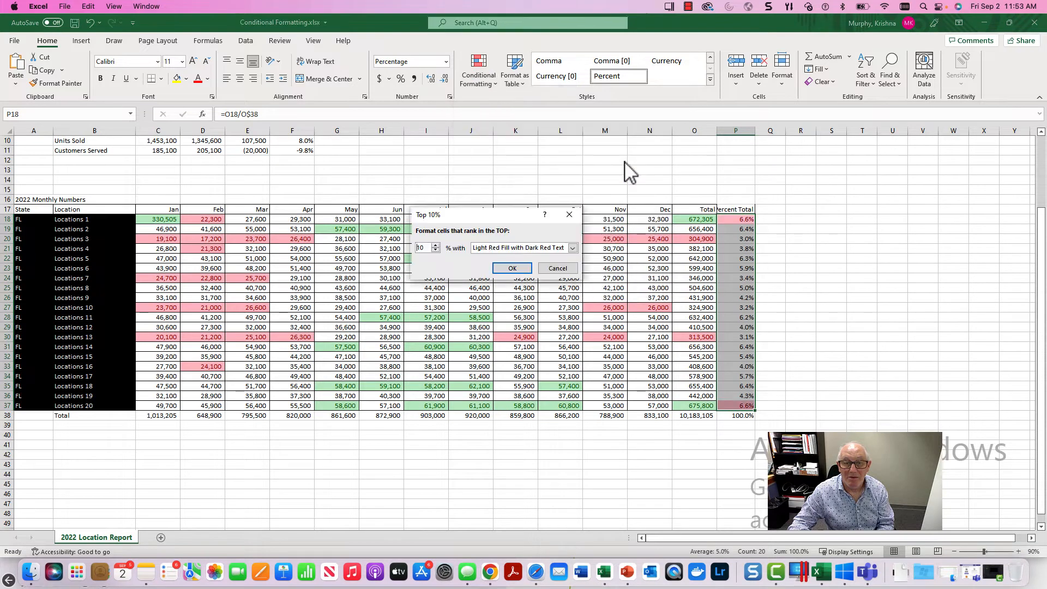
pyautogui.click(571, 248)
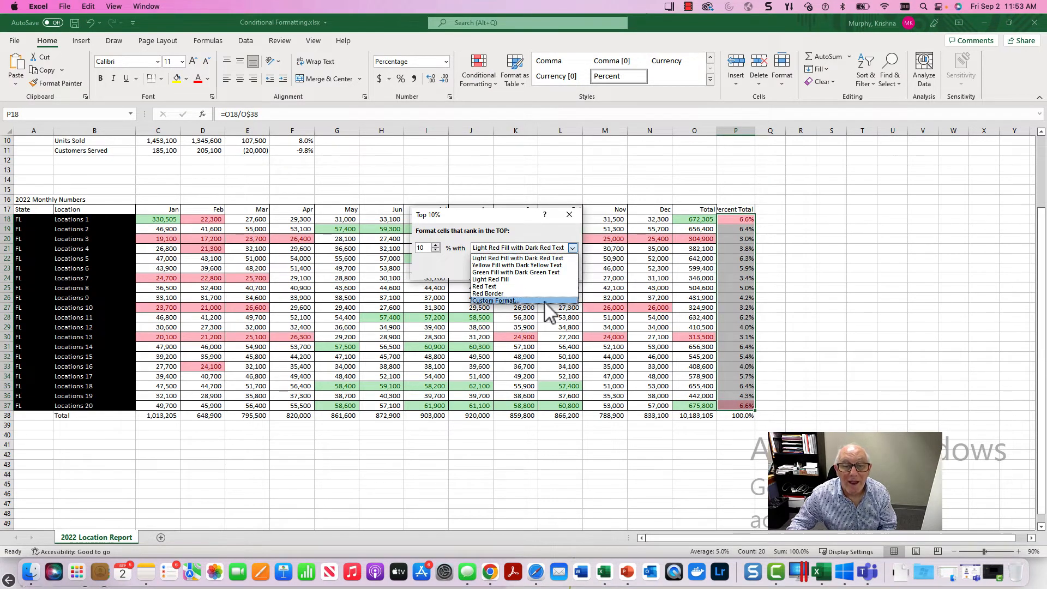
pyautogui.click(552, 272)
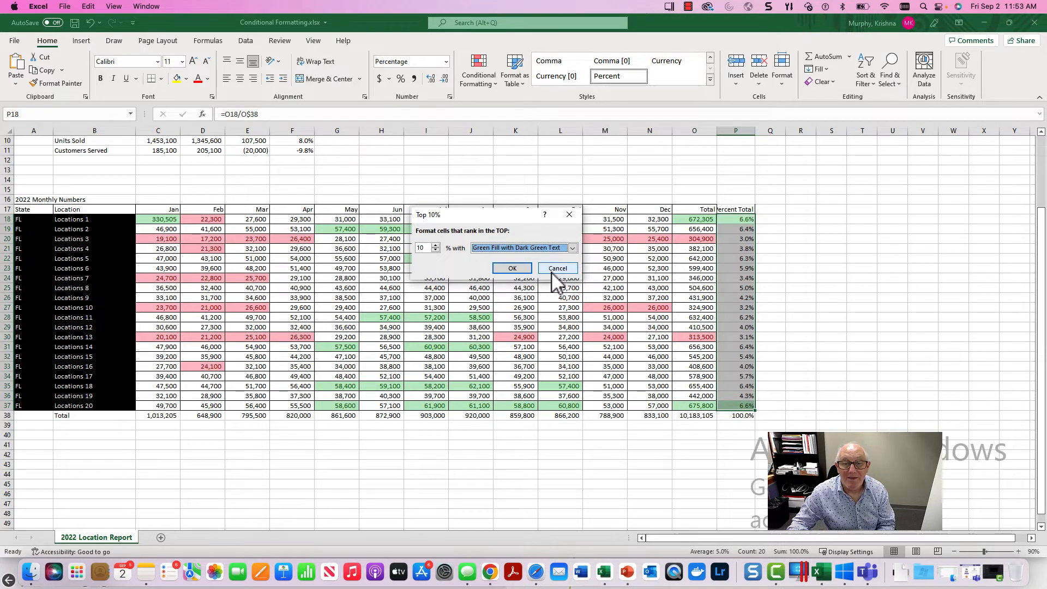
pyautogui.click(504, 272)
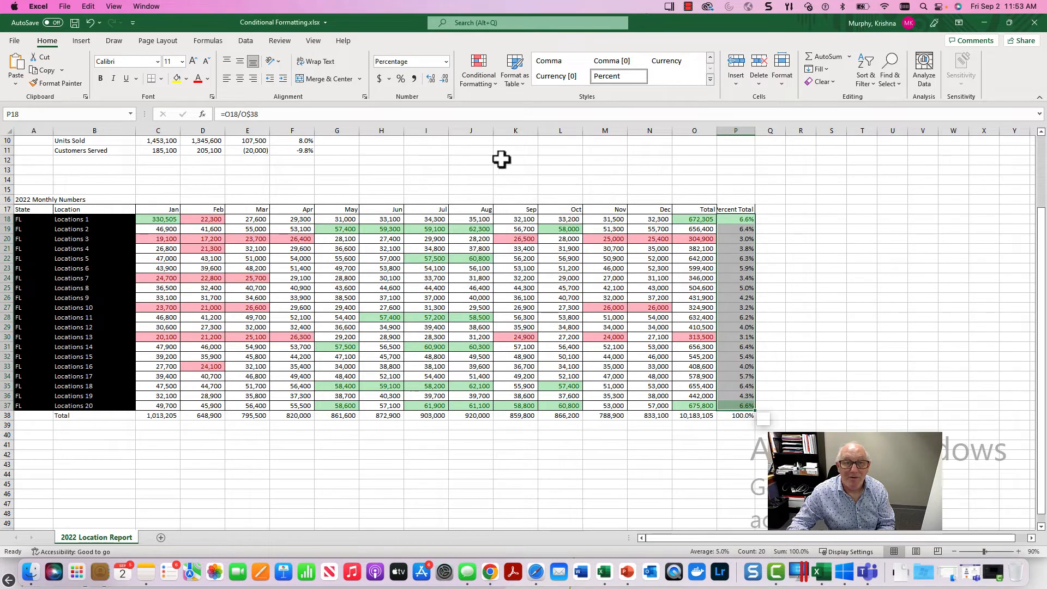
# Step: Highlight the bottom 10% of the Percent Total values in P18:P37 with Light Red Fill with Dark Red Text
pyautogui.click(494, 82)
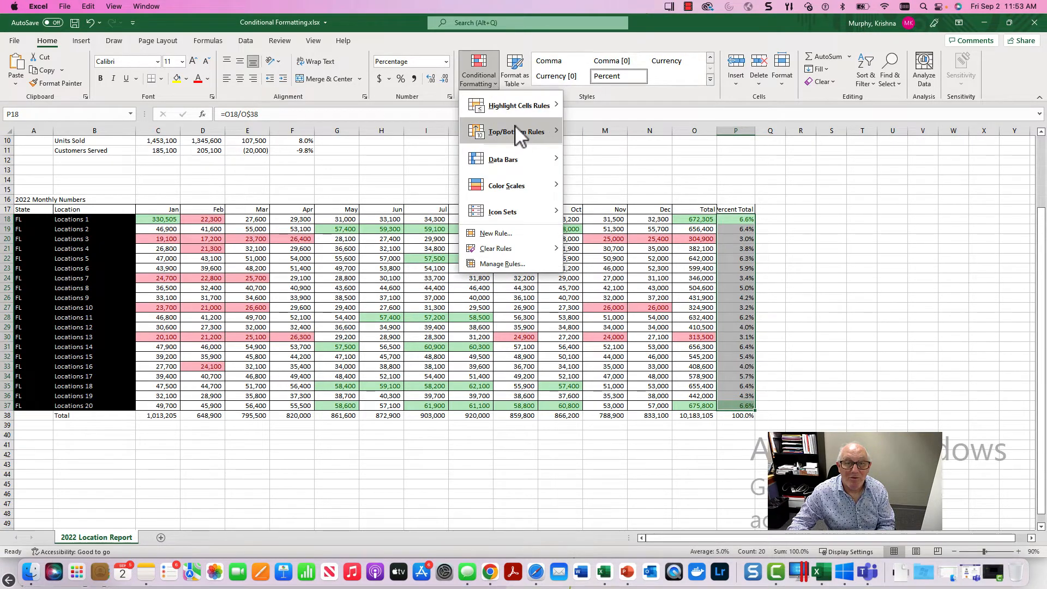
pyautogui.moveTo(525, 136)
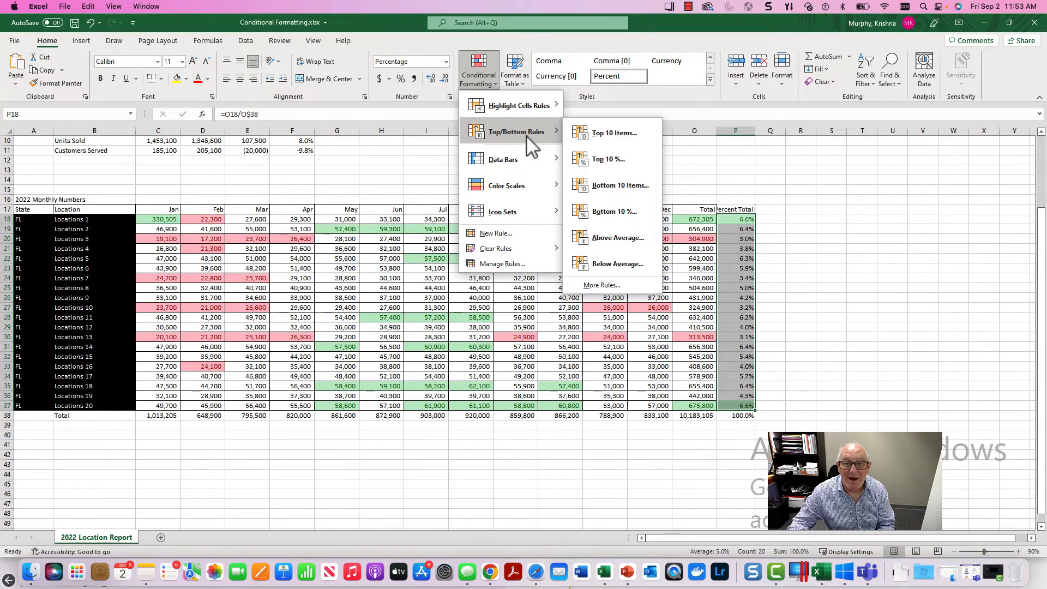
pyautogui.click(617, 214)
pyautogui.click(513, 268)
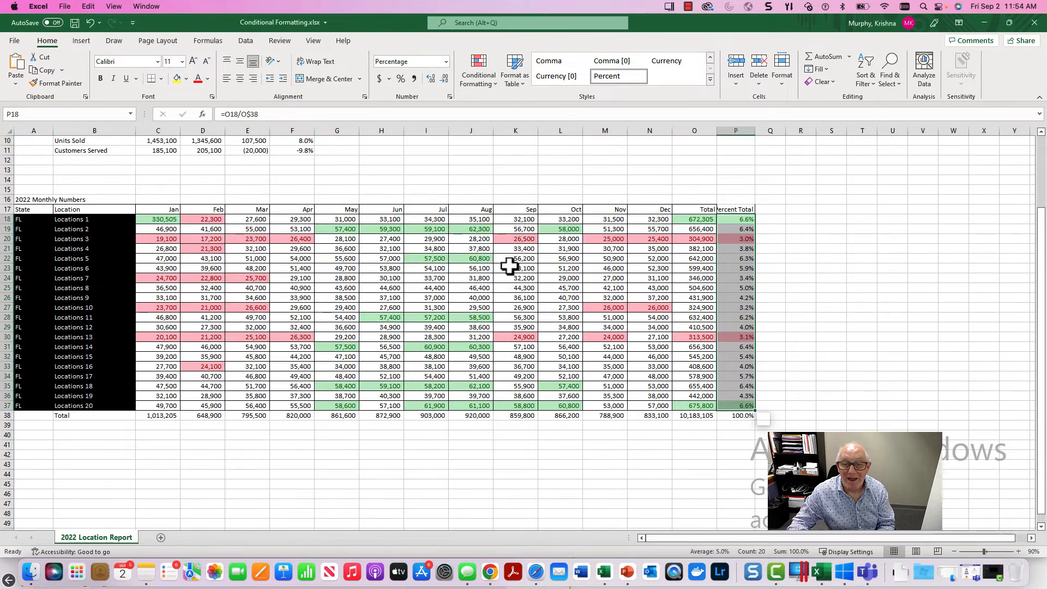
# Step: Highlight the top 10% of the monthly totals in C38:N38 with Yellow Fill with Dark Yellow Text
pyautogui.click(863, 298)
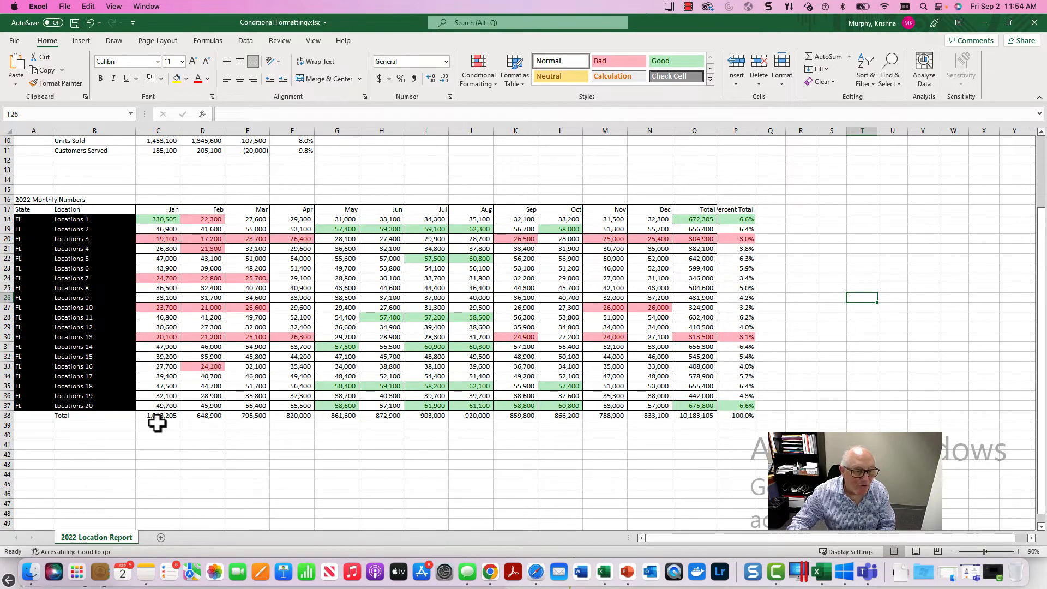
pyautogui.moveTo(153, 417); pyautogui.dragTo(634, 420)
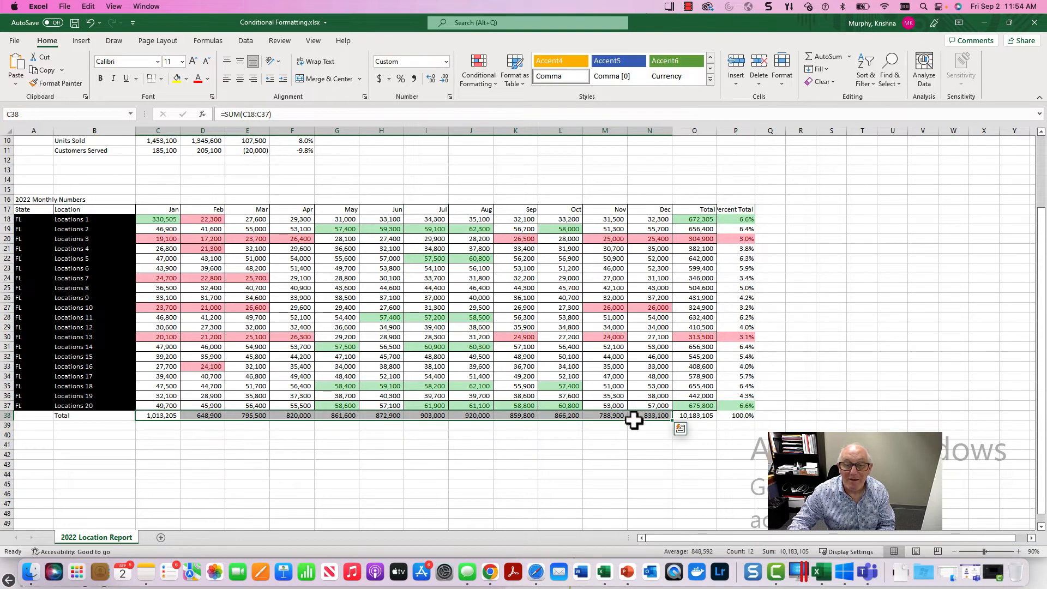
pyautogui.click(493, 83)
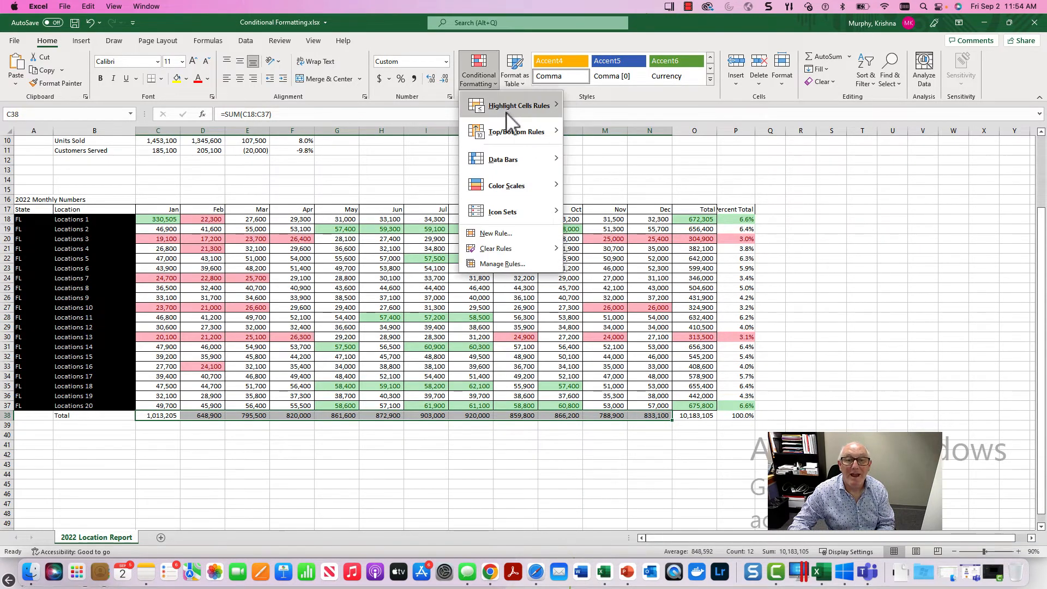
pyautogui.moveTo(509, 131)
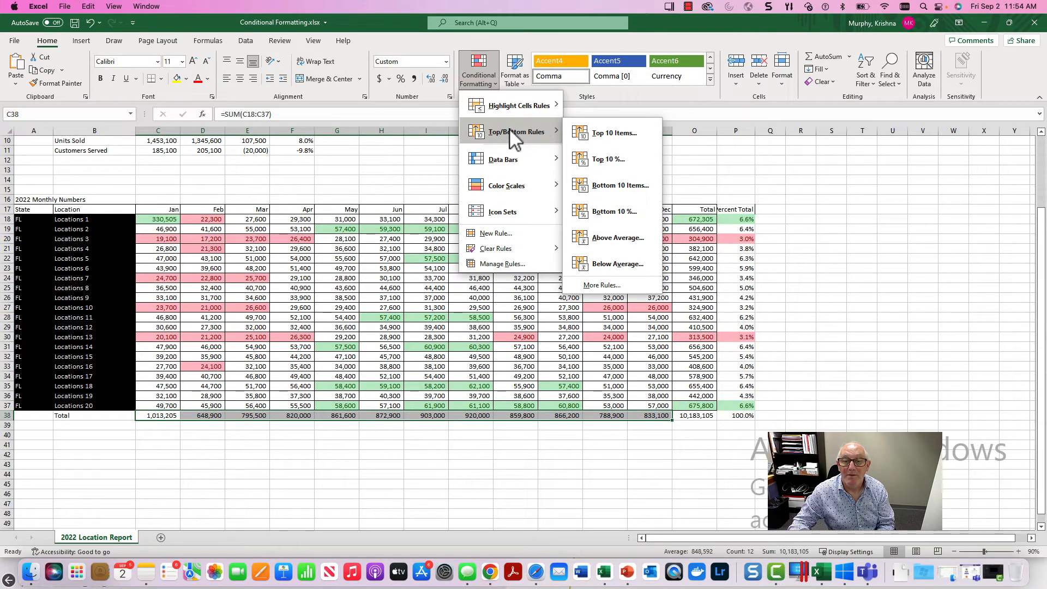
pyautogui.click(608, 159)
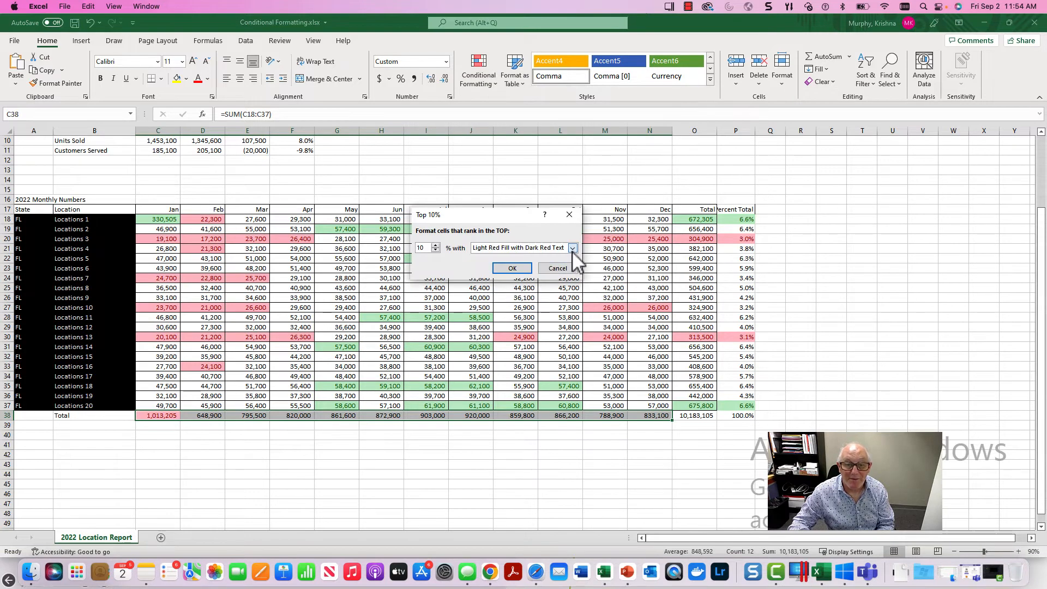
pyautogui.click(573, 249)
pyautogui.click(540, 269)
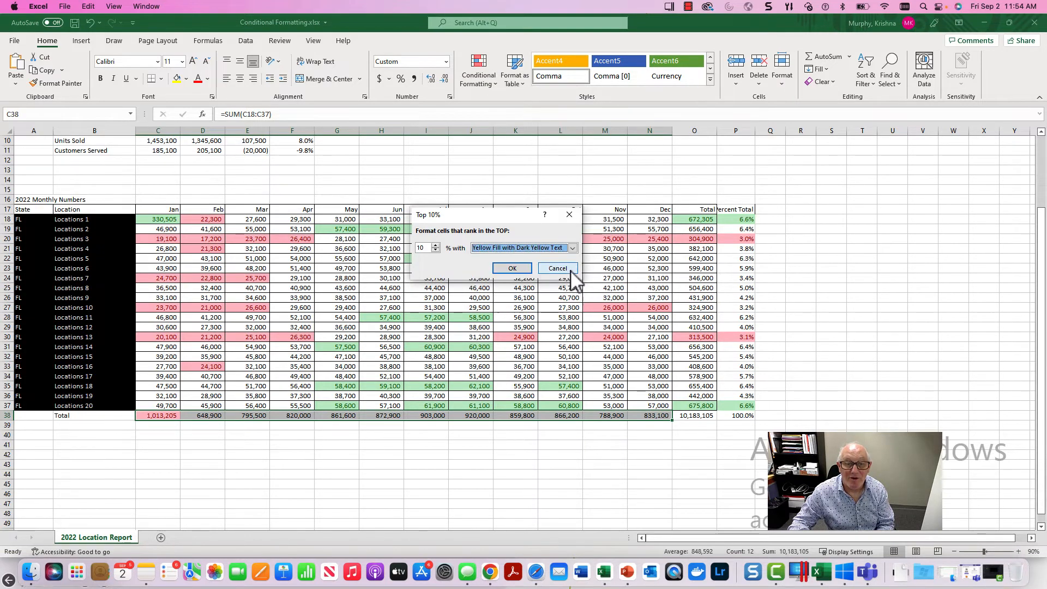
pyautogui.click(513, 269)
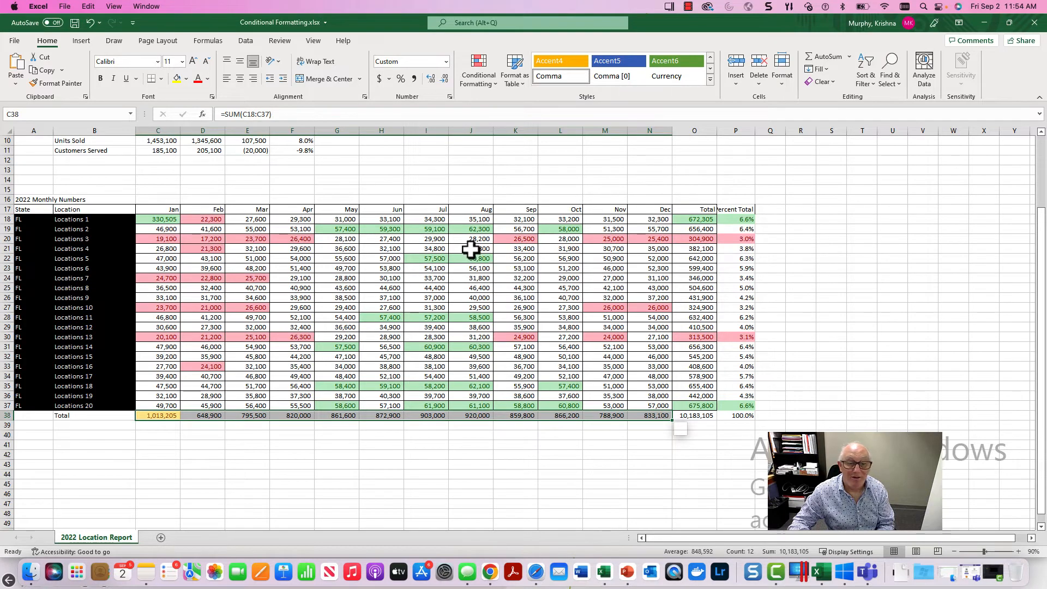
# Step: Highlight the bottom 10% of the monthly totals in C38:N38 with Light Red Fill with Dark Red Text
pyautogui.click(493, 89)
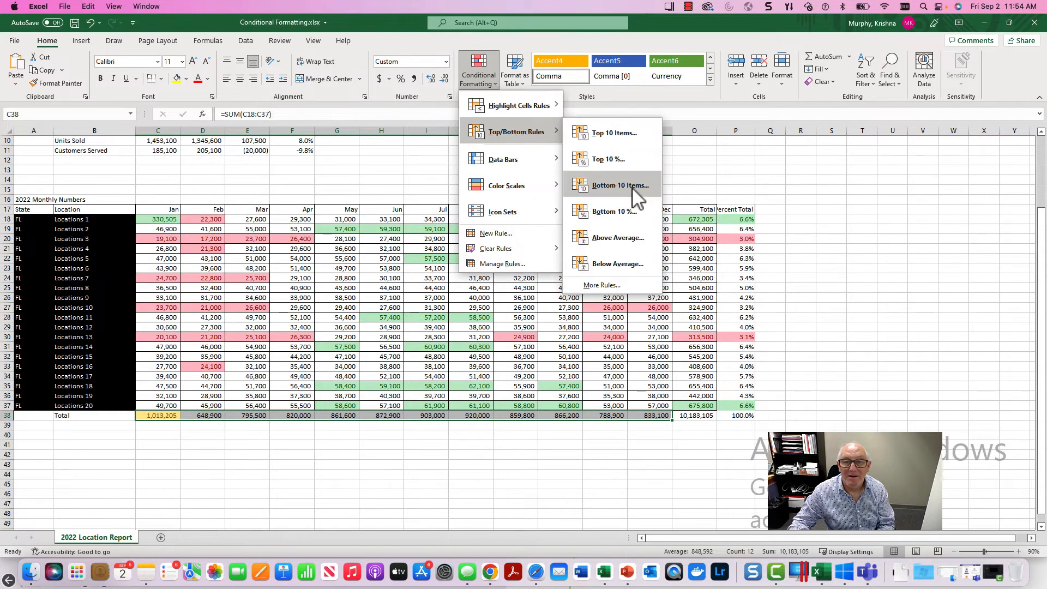
pyautogui.click(617, 211)
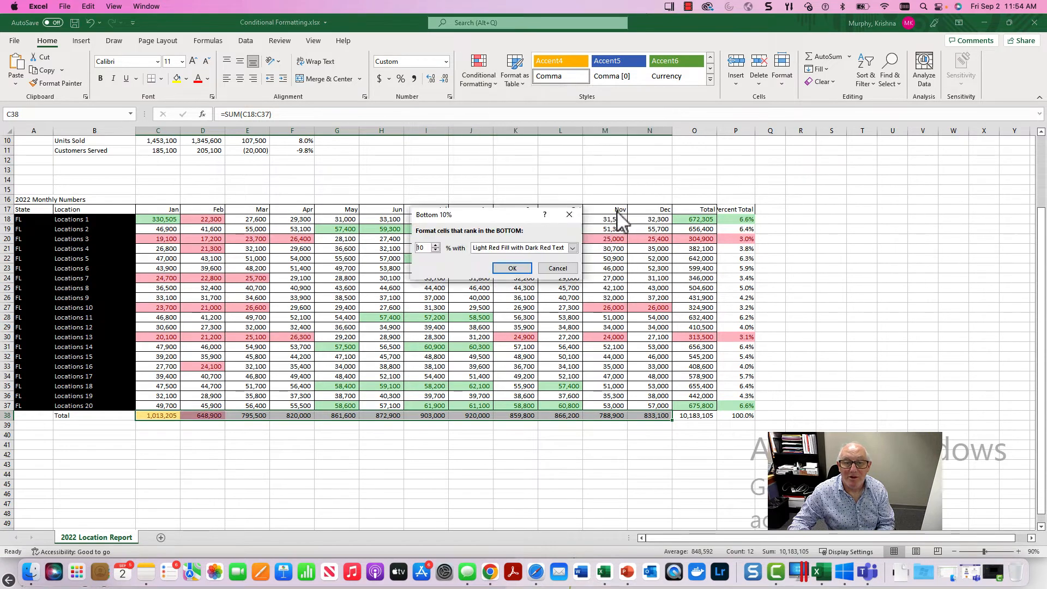
pyautogui.click(510, 268)
pyautogui.click(794, 289)
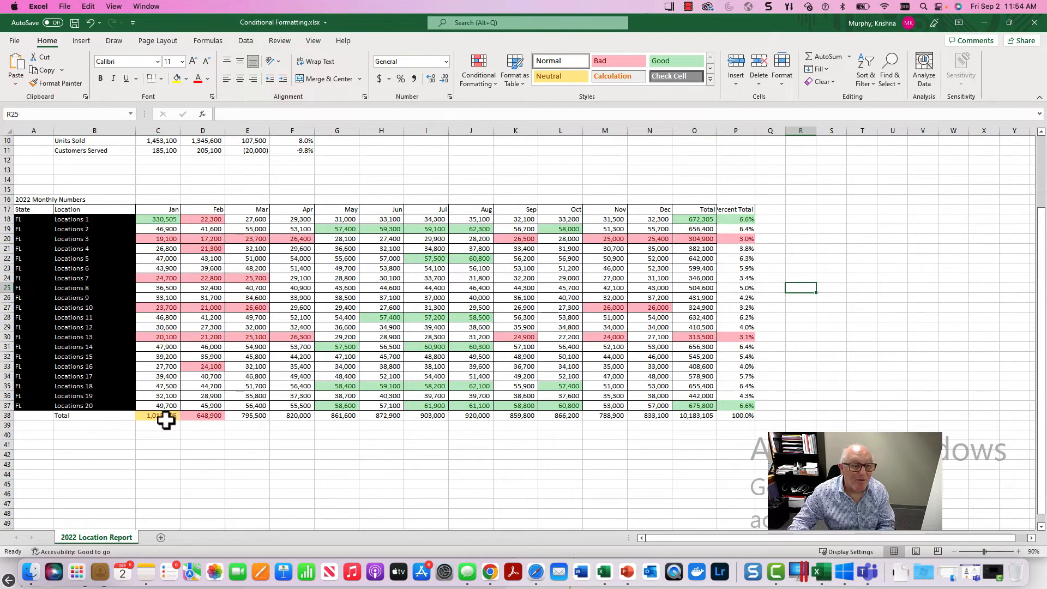
# Step: Highlight the top 10% of the monthly totals in C38:N38 with Green Fill with Dark Green Text
pyautogui.moveTo(163, 420); pyautogui.dragTo(643, 417)
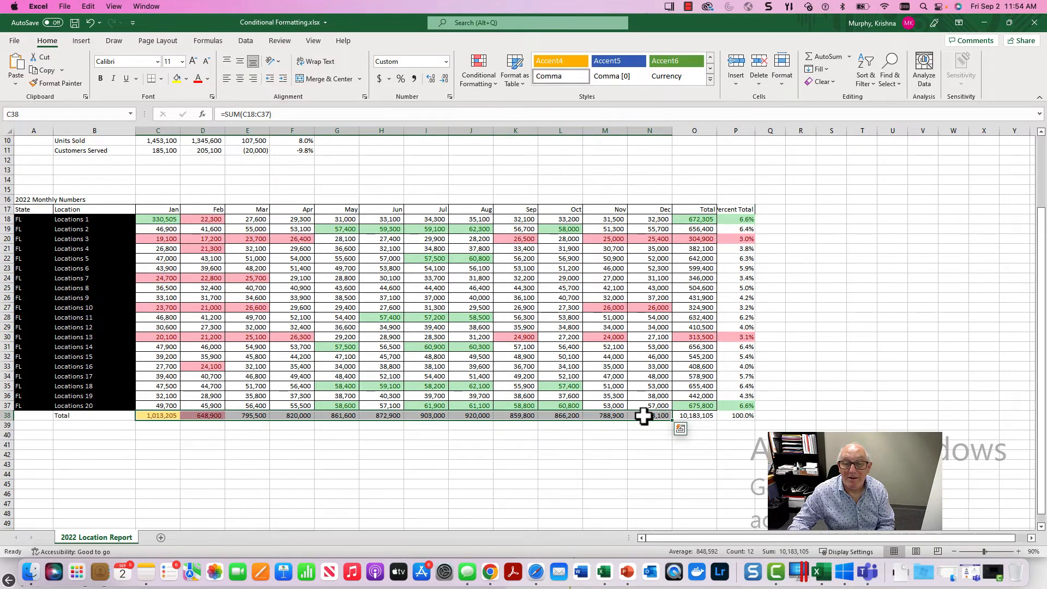
pyautogui.click(494, 84)
pyautogui.moveTo(544, 138)
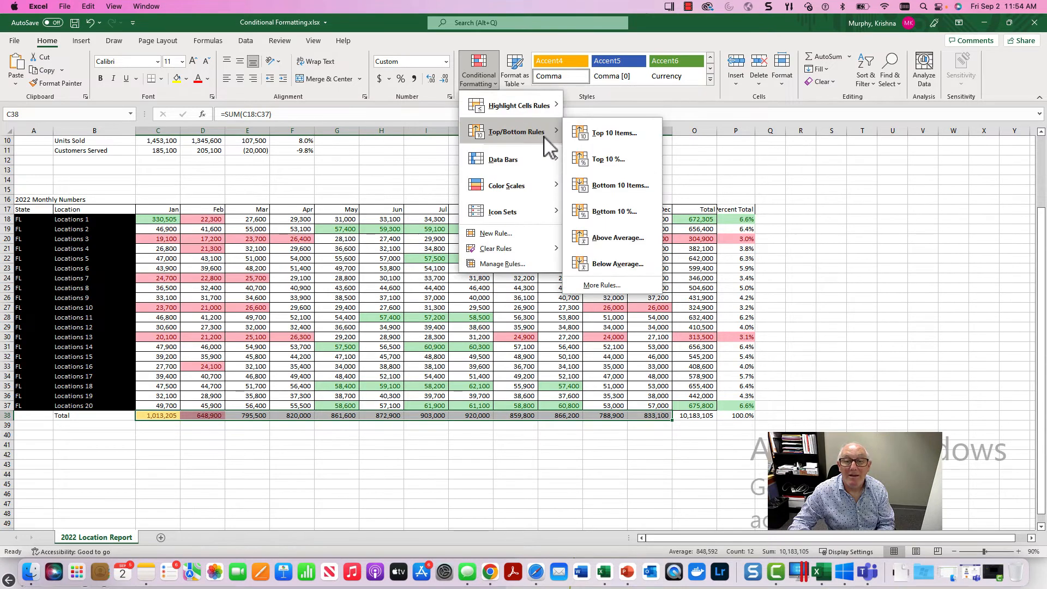
pyautogui.click(620, 158)
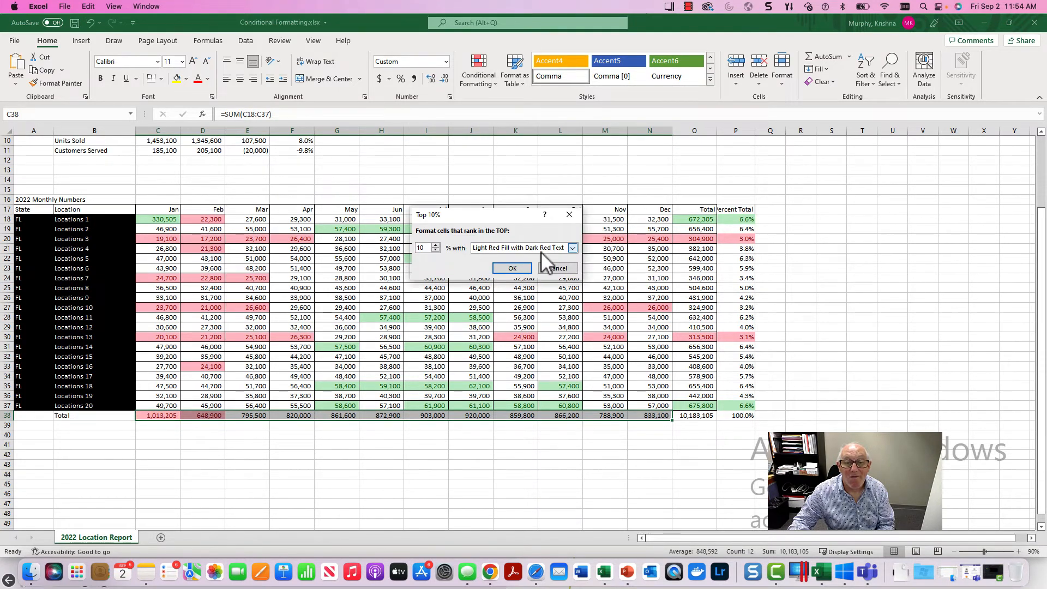
pyautogui.click(571, 248)
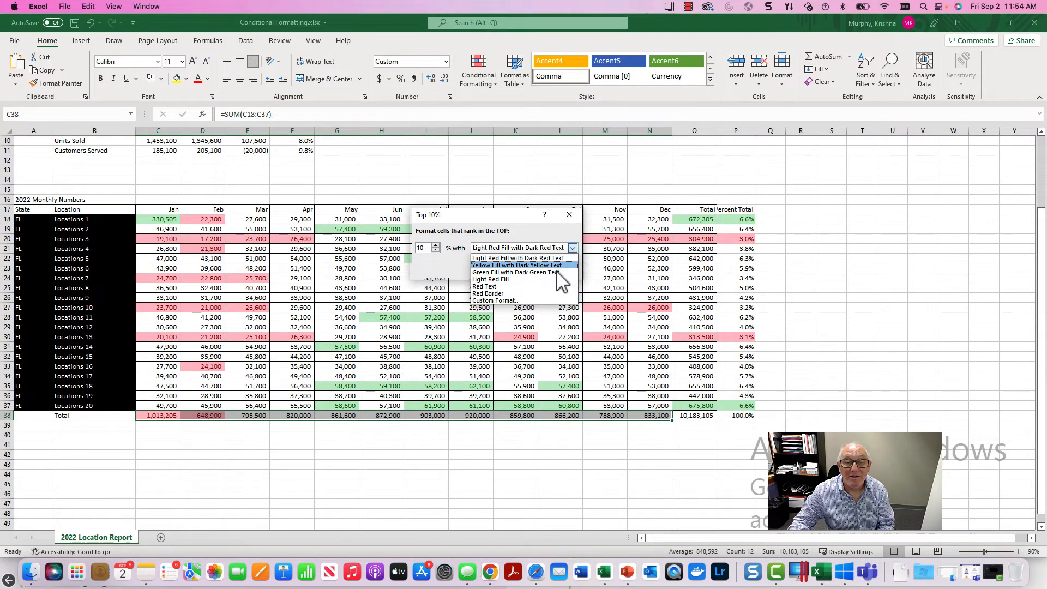
pyautogui.click(558, 272)
pyautogui.click(510, 271)
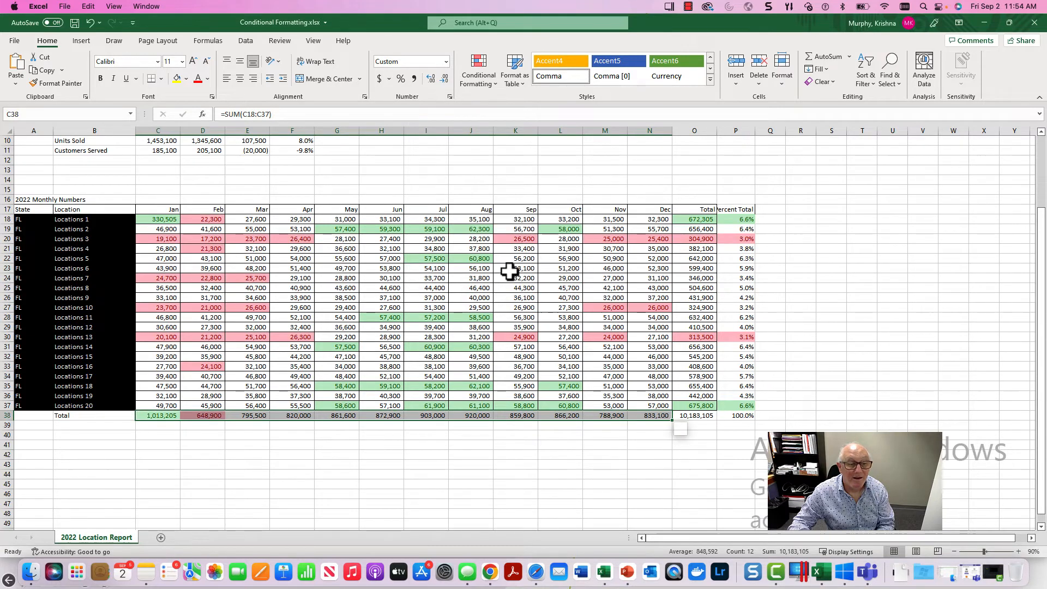
pyautogui.click(792, 297)
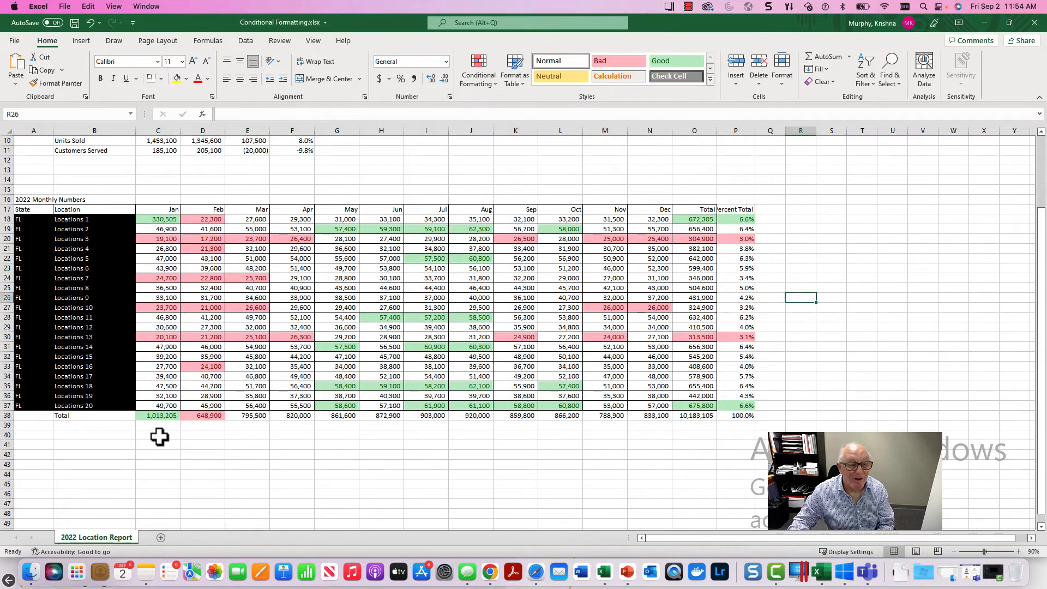
pyautogui.click(166, 417)
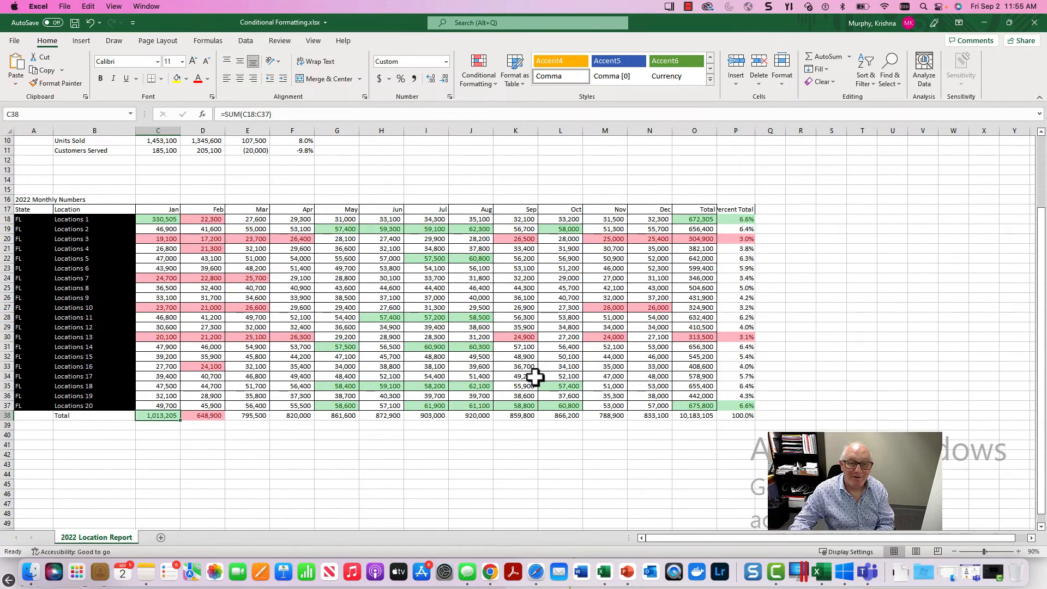
# Step: Highlight values less than 0 in the Sales Statistics range C6:F11 with Light Red Fill with Dark Red Text
pyautogui.scroll(3, 534, 376)
pyautogui.scroll(3, 534, 377)
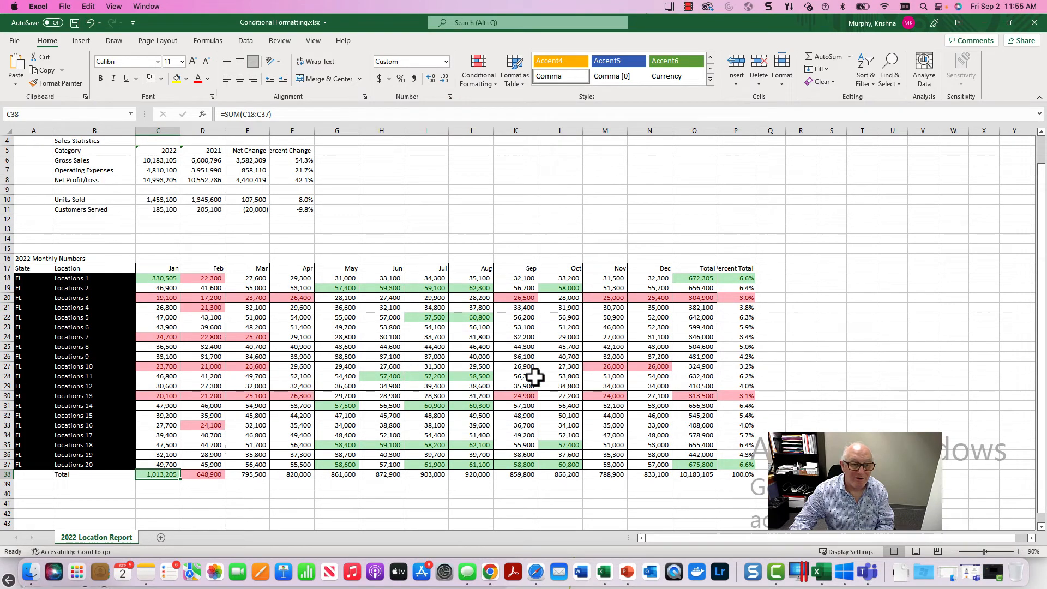
pyautogui.scroll(3, 534, 376)
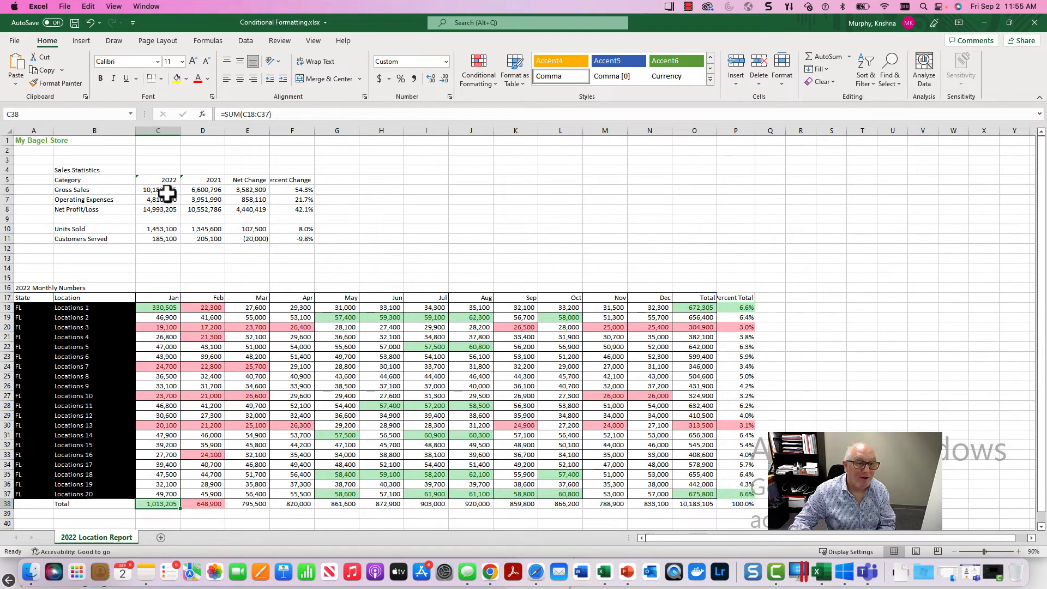
pyautogui.moveTo(164, 192); pyautogui.dragTo(303, 239)
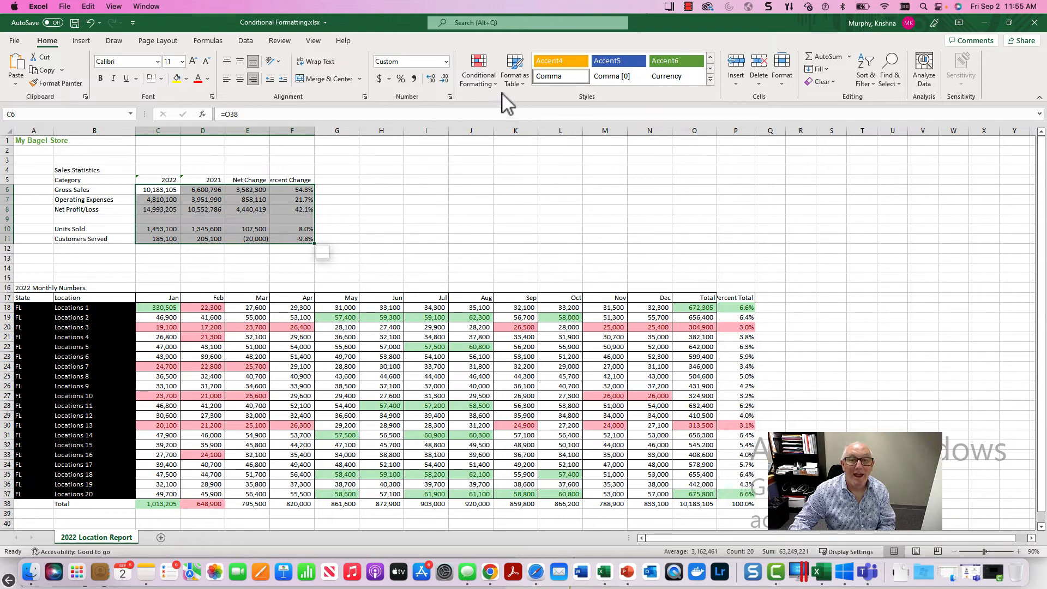
pyautogui.click(494, 81)
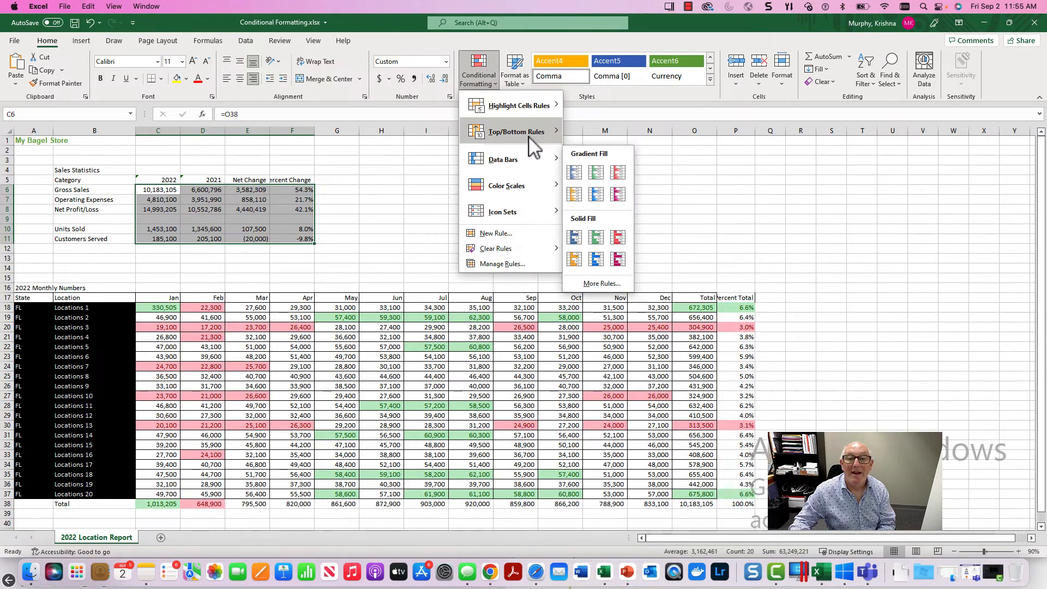
pyautogui.moveTo(533, 146)
pyautogui.moveTo(538, 115)
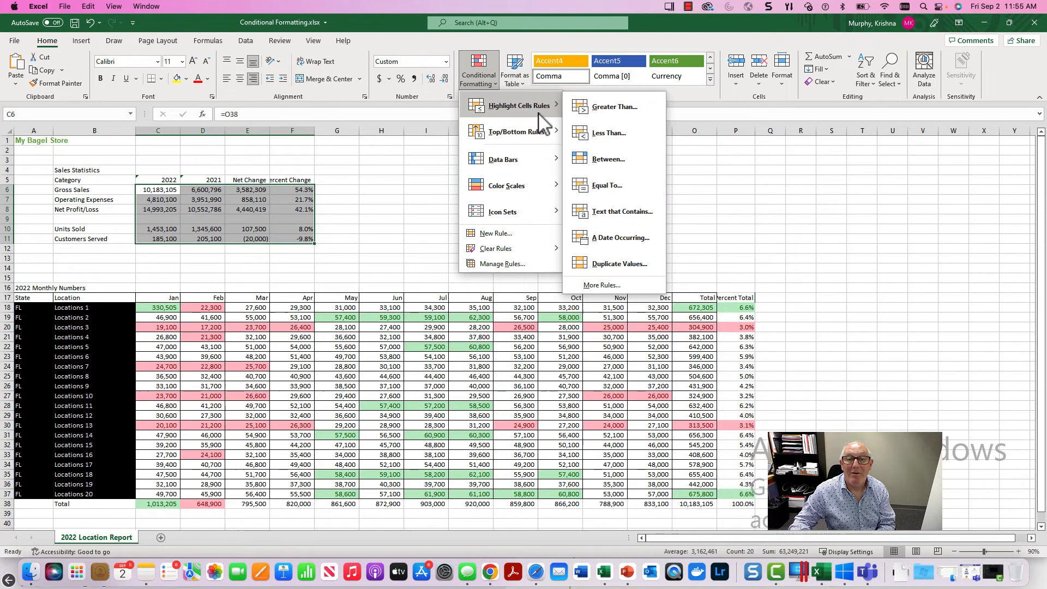
pyautogui.click(631, 137)
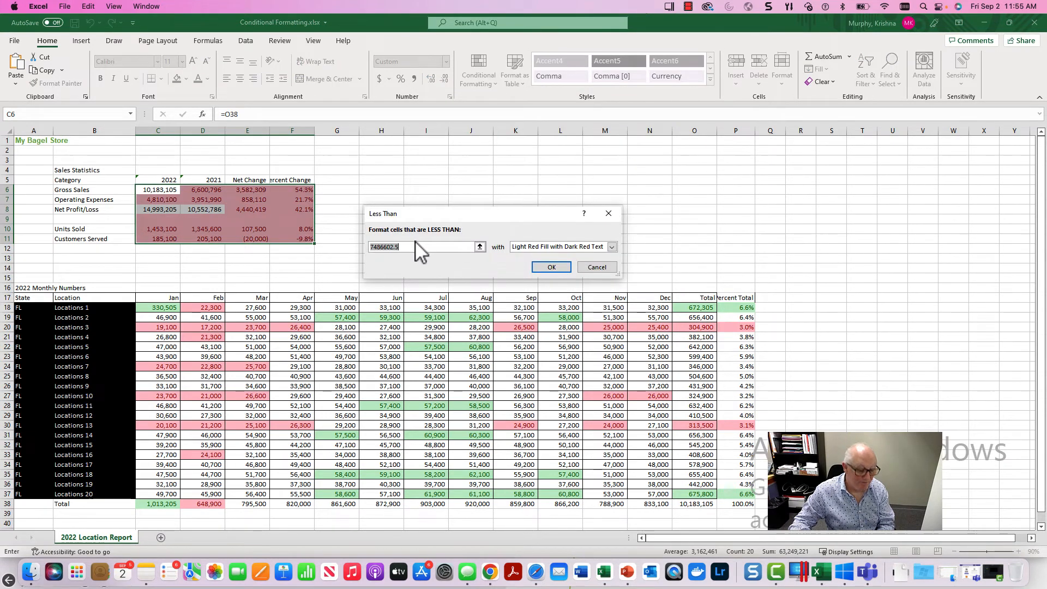
pyautogui.write('0')
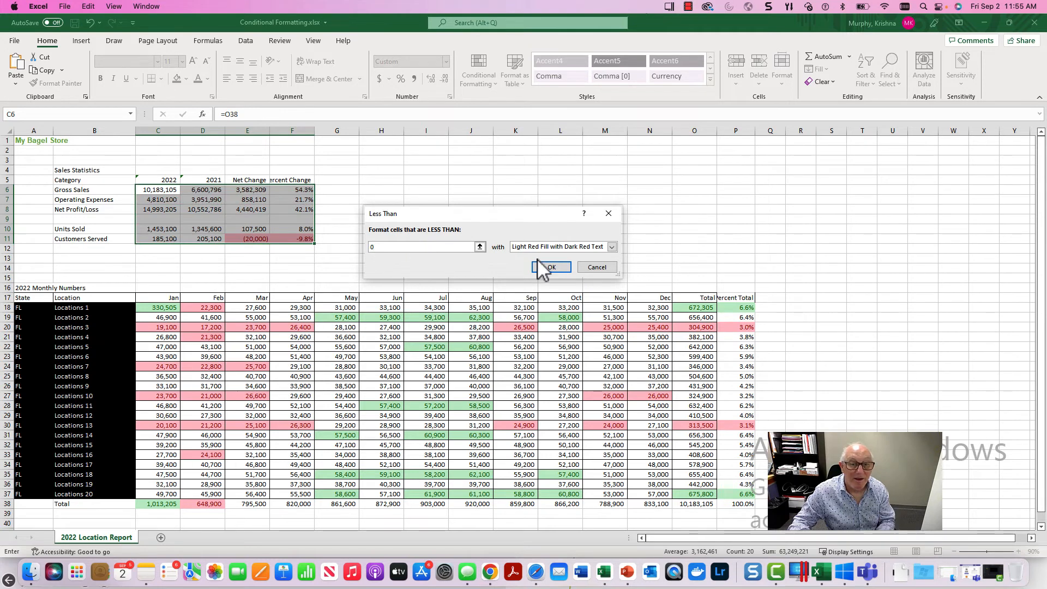
pyautogui.click(552, 267)
pyautogui.click(428, 230)
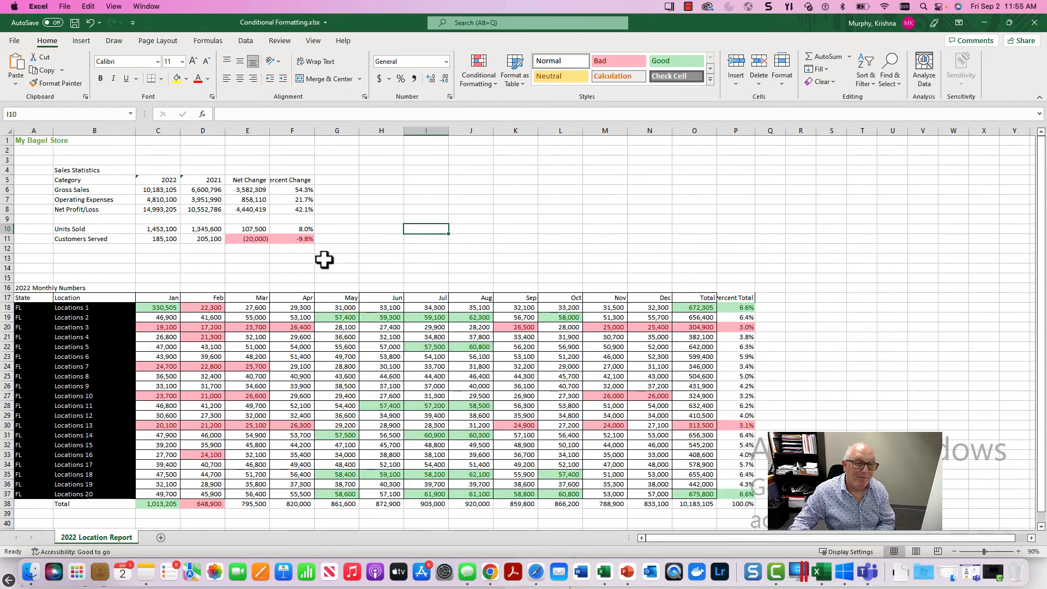
pyautogui.scroll(-2, 413, 261)
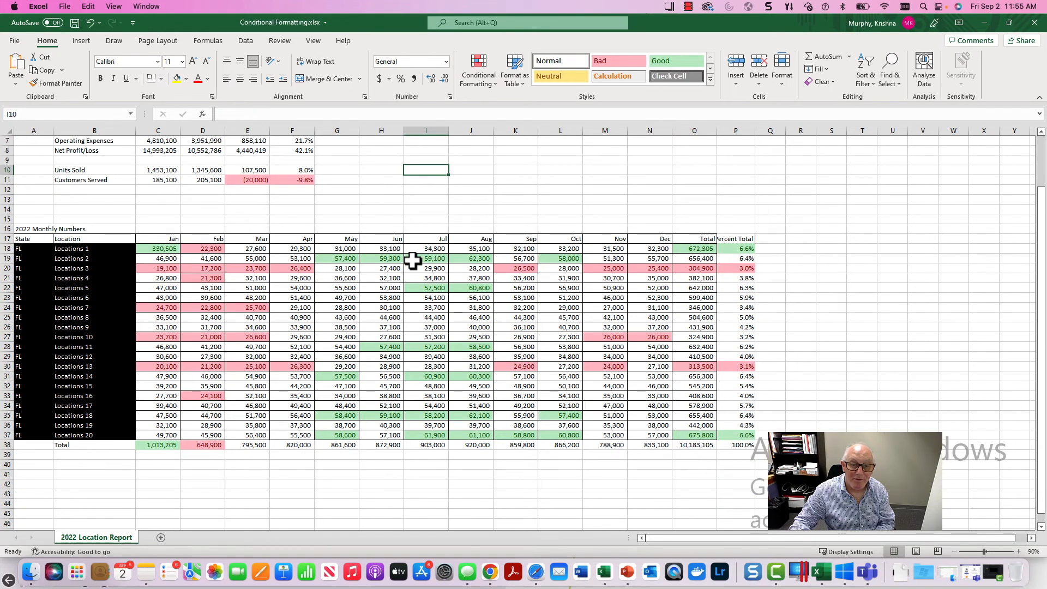
pyautogui.scroll(1, 410, 260)
pyautogui.scroll(1, 409, 260)
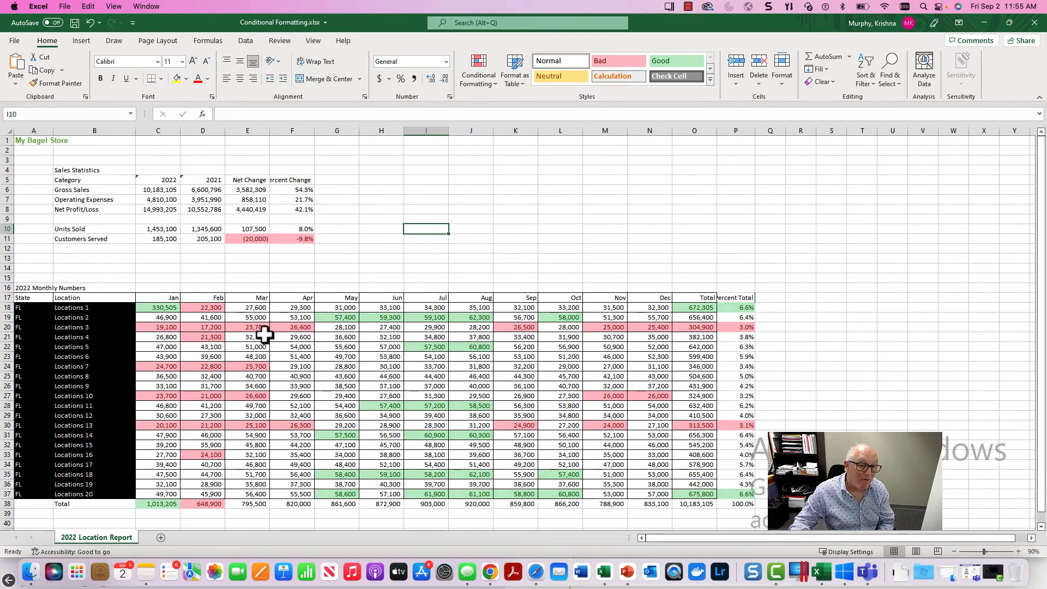
pyautogui.click(487, 85)
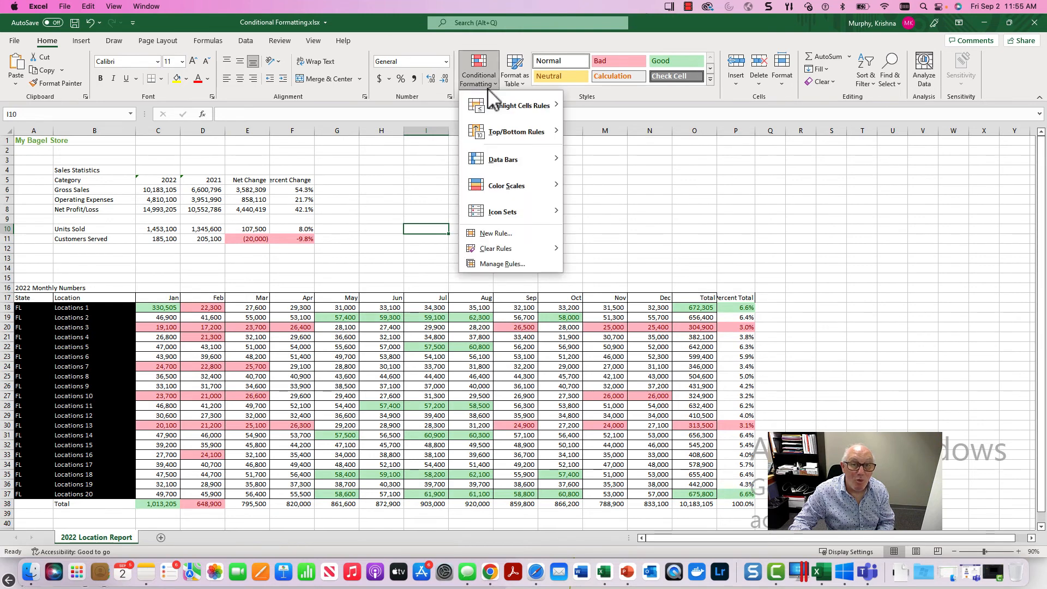
pyautogui.moveTo(521, 108)
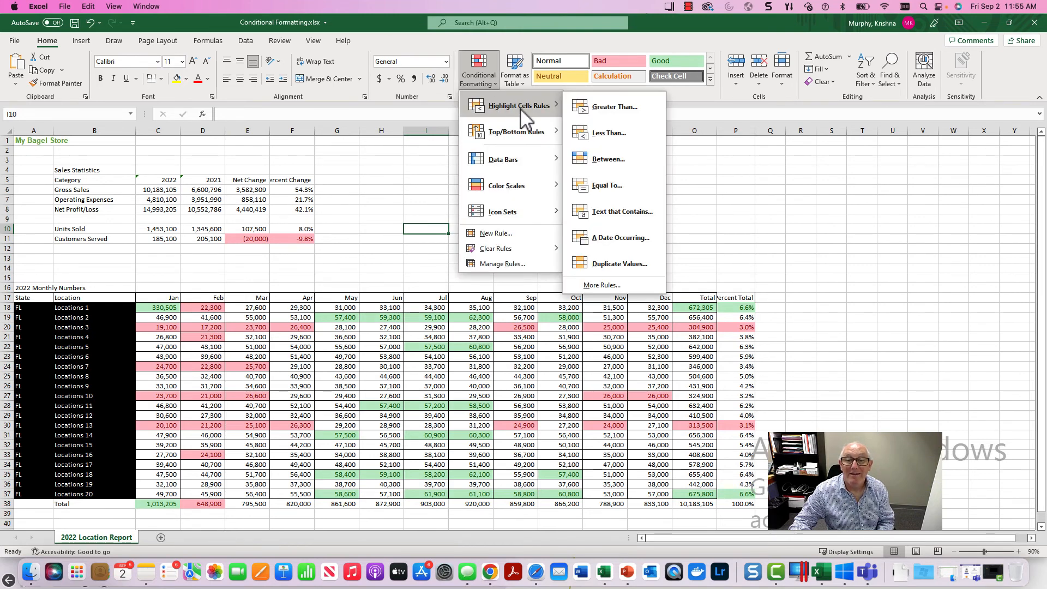
pyautogui.moveTo(520, 133)
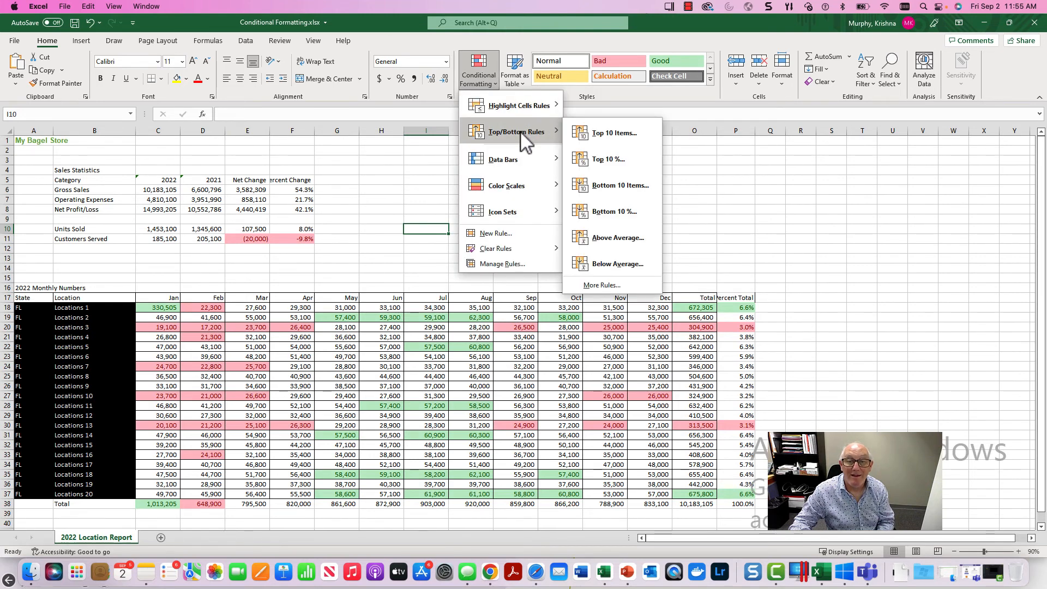
pyautogui.click(371, 241)
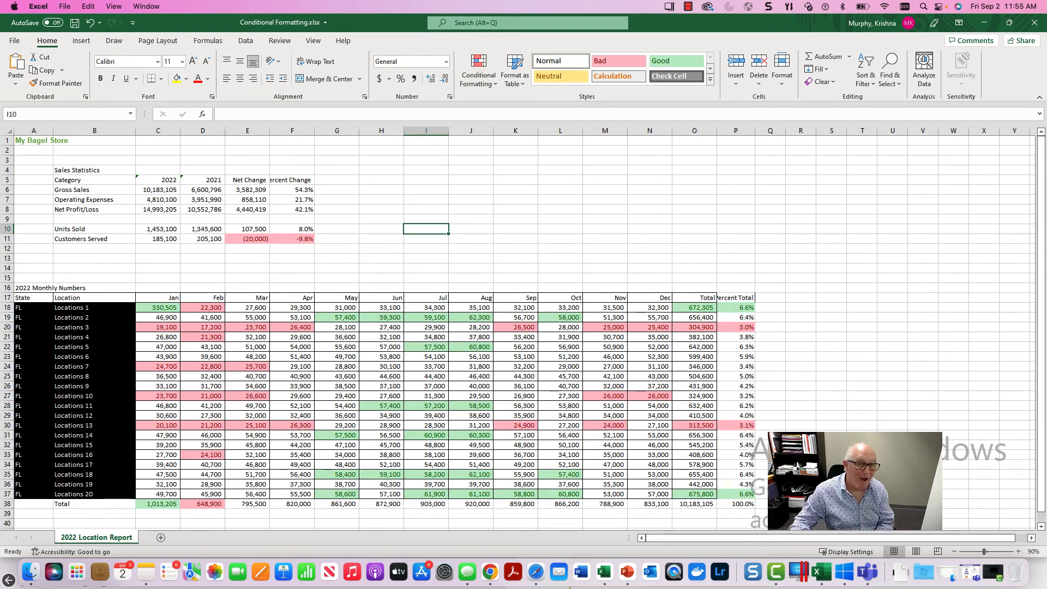
pyautogui.press('super+Tab')
pyautogui.press('Tab')
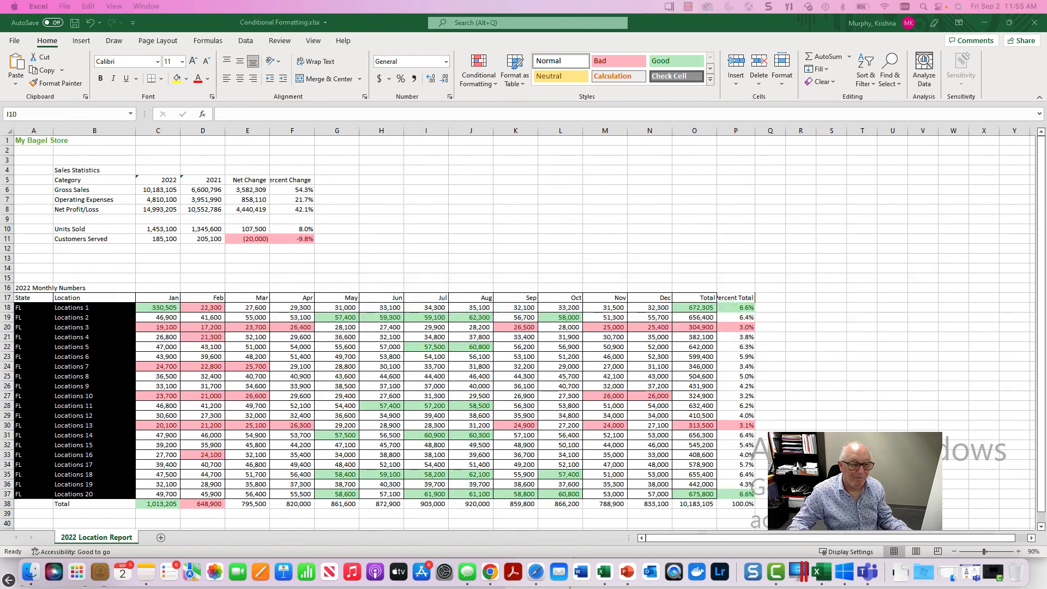